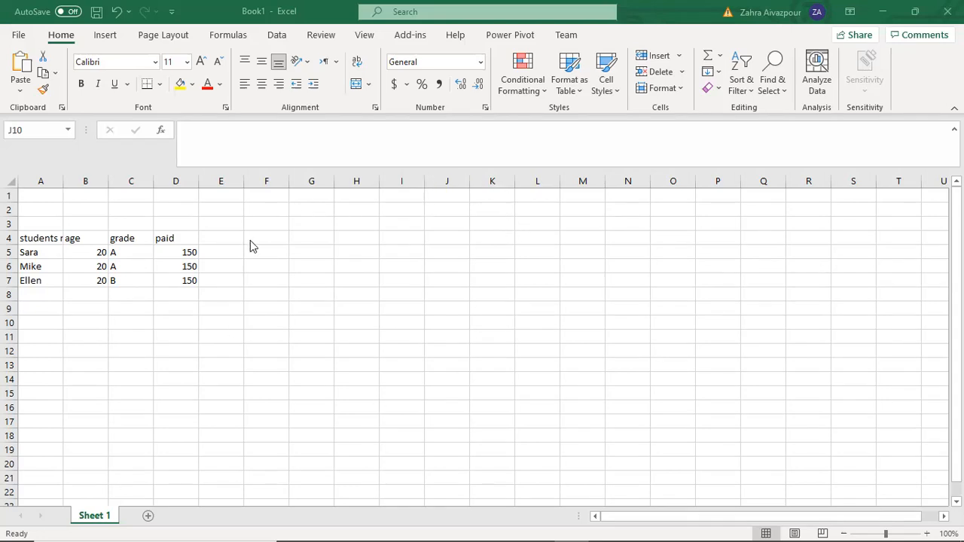
- Select columns E, I and G and row 2 in turn, followed by the single cells G2 and Q12
left_click(225, 181)
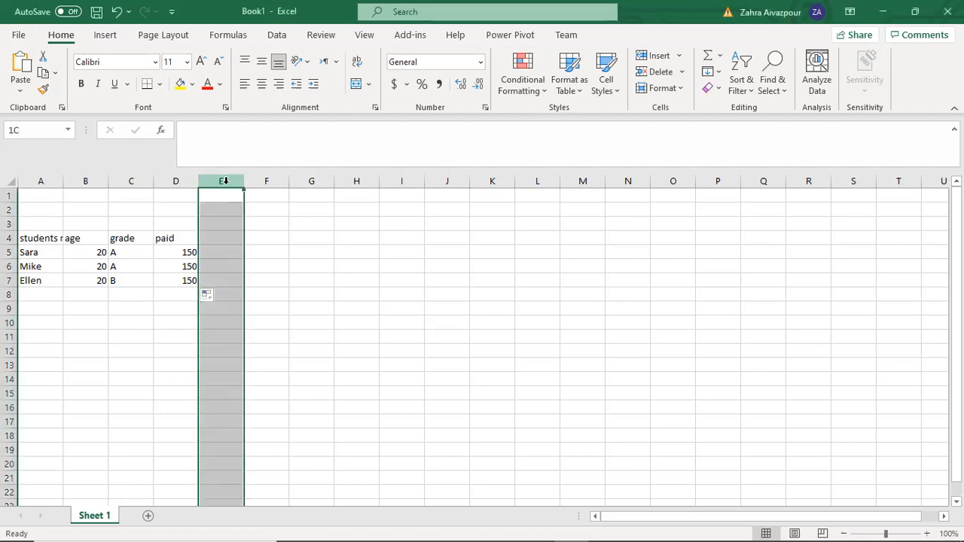
left_click(394, 181)
left_click(7, 209)
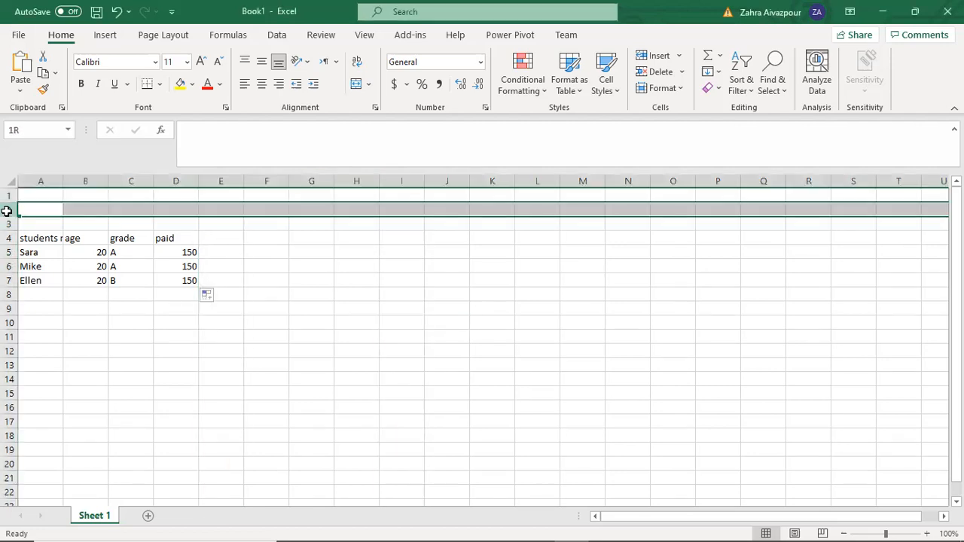
left_click(313, 181)
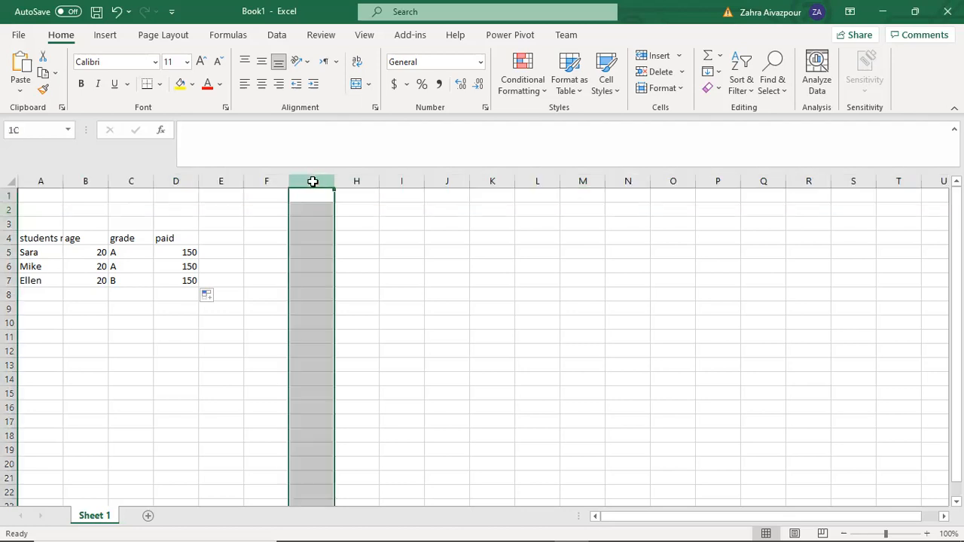
left_click(314, 209)
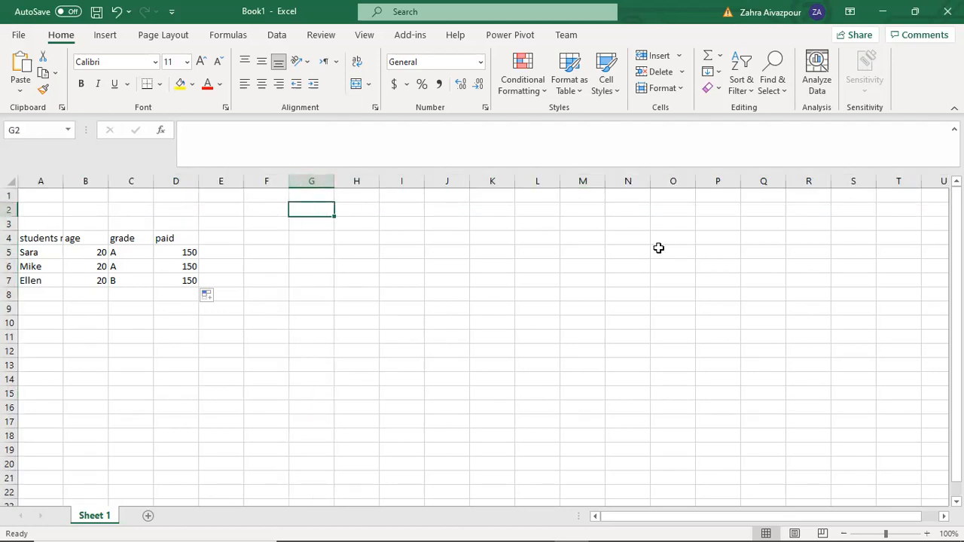
left_click(754, 353)
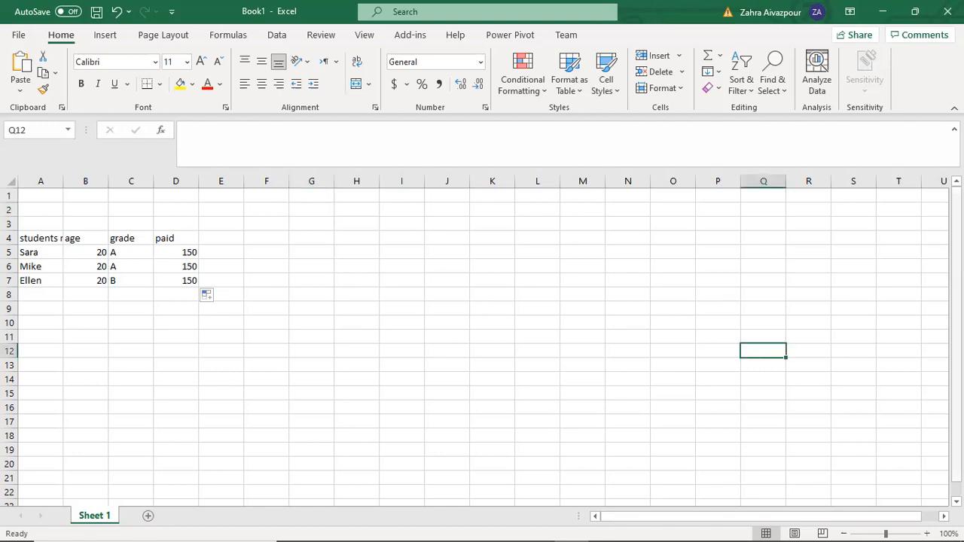
- Enlarge the worksheet to 140% zoom with the student table starting at column A in view
double_click(927, 533)
left_click(929, 529)
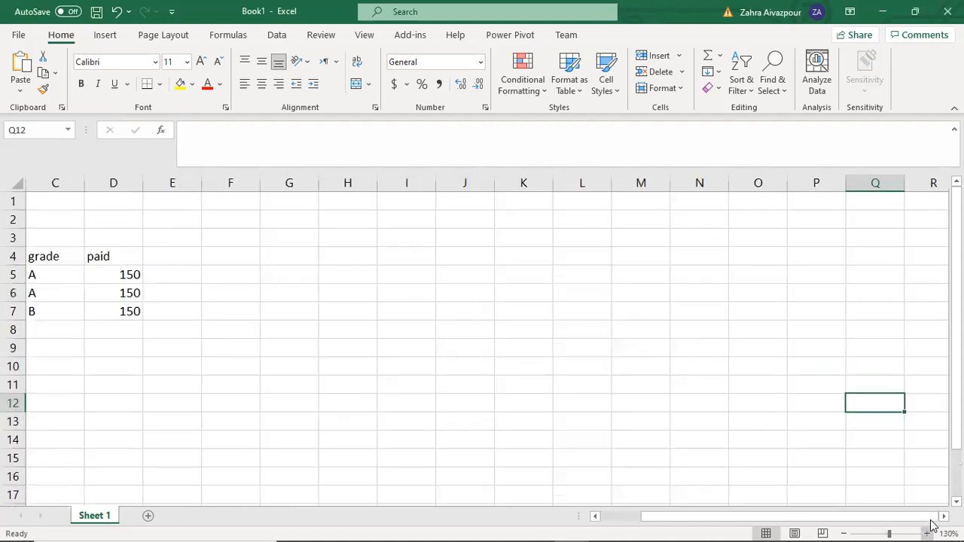
left_click(929, 530)
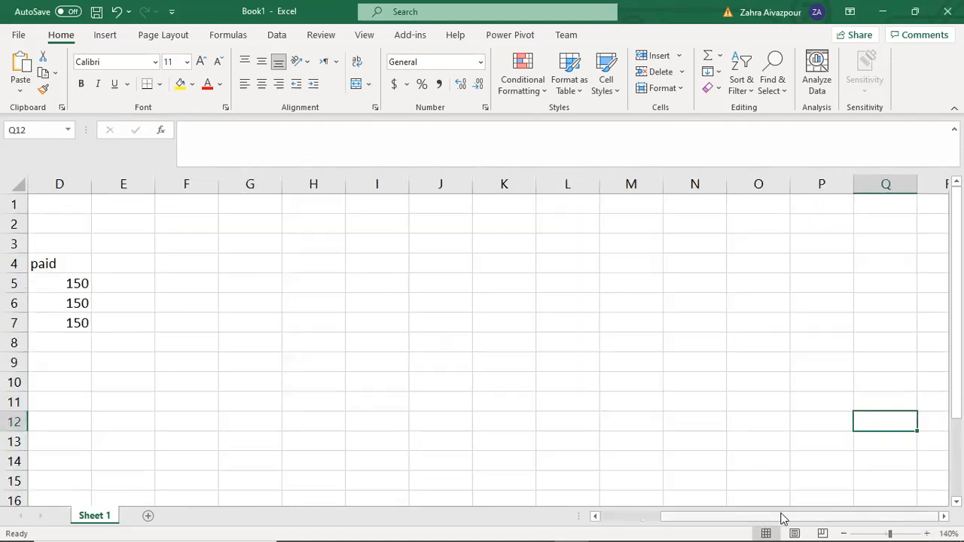
left_click_drag(786, 518, 632, 522)
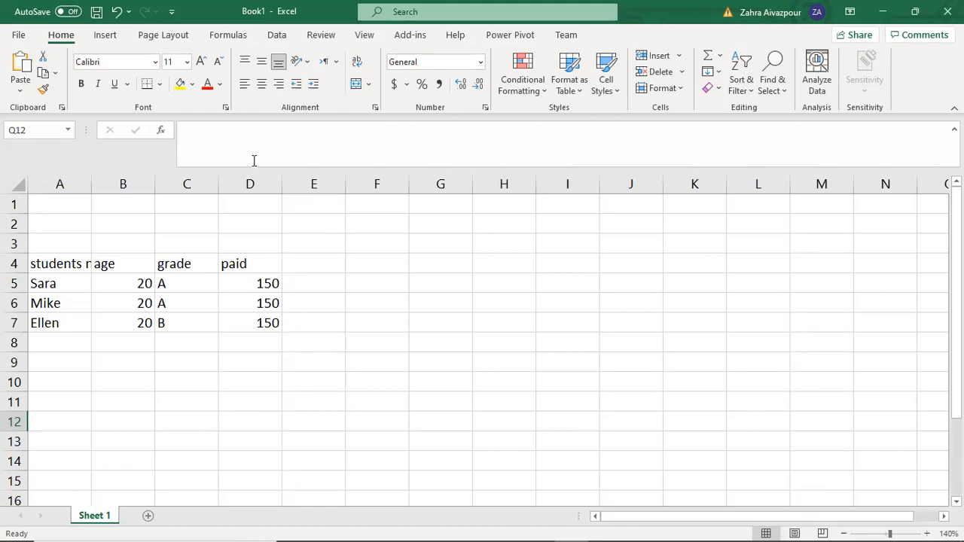
- Select cells C1, B1, A1, A2 and F6 one after another to check their cell references
left_click(197, 206)
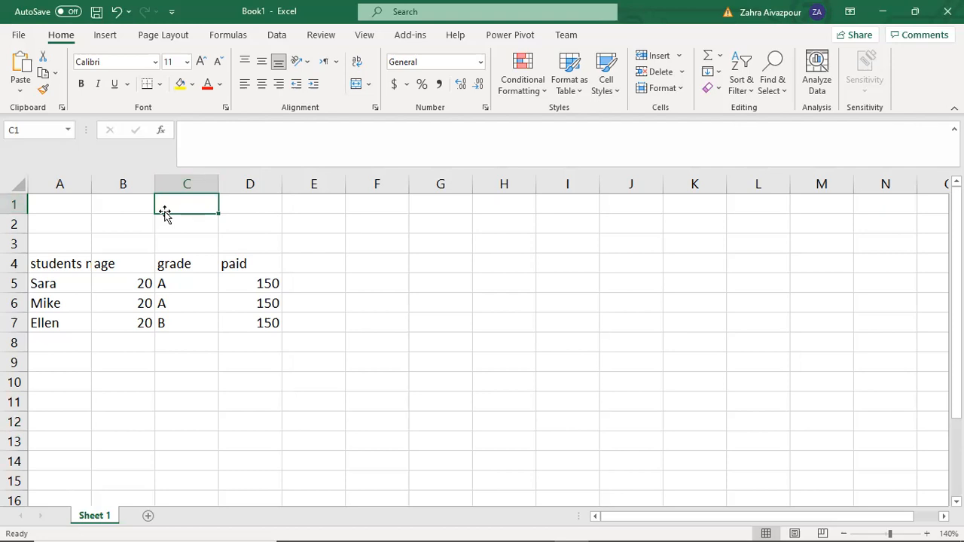
left_click(118, 205)
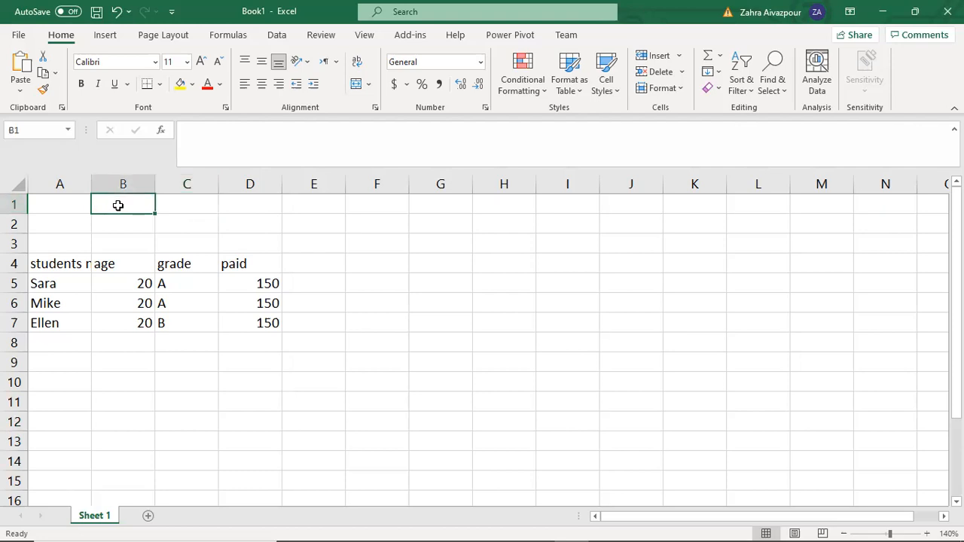
left_click(63, 204)
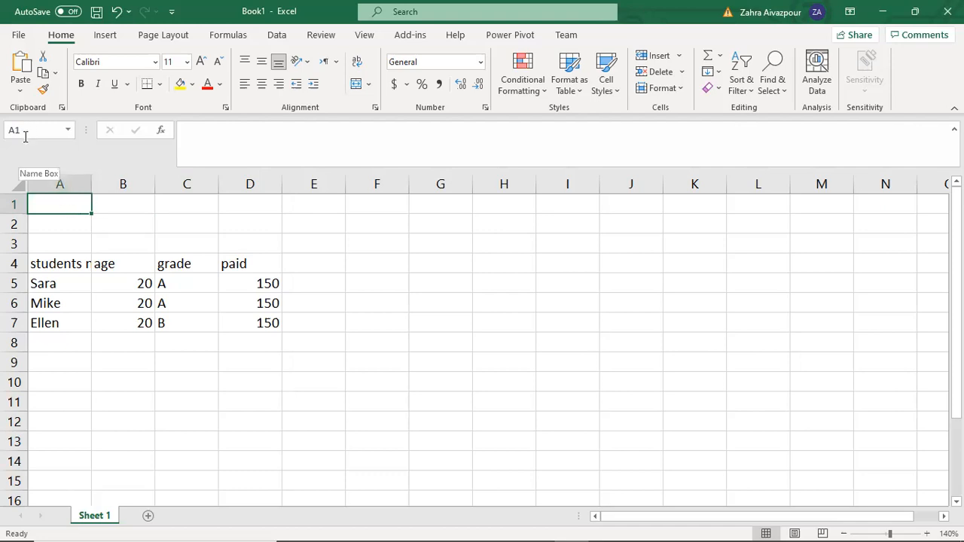
left_click(62, 226)
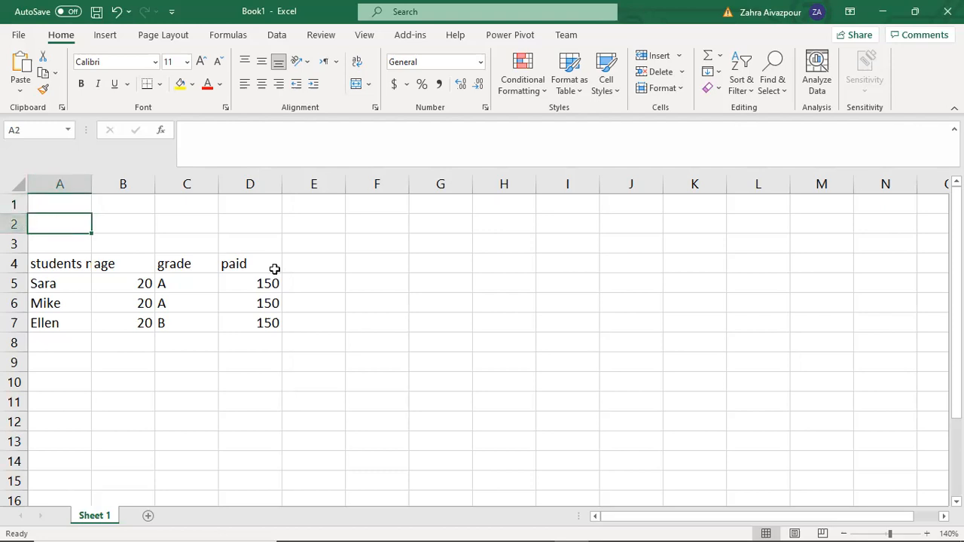
left_click(385, 302)
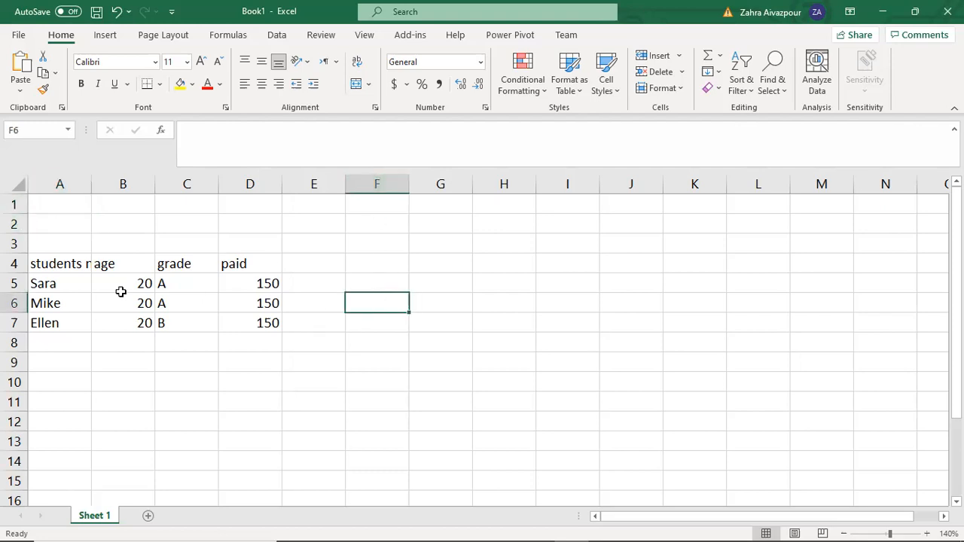
- Enter "hello world" in cell E1
left_click(301, 207)
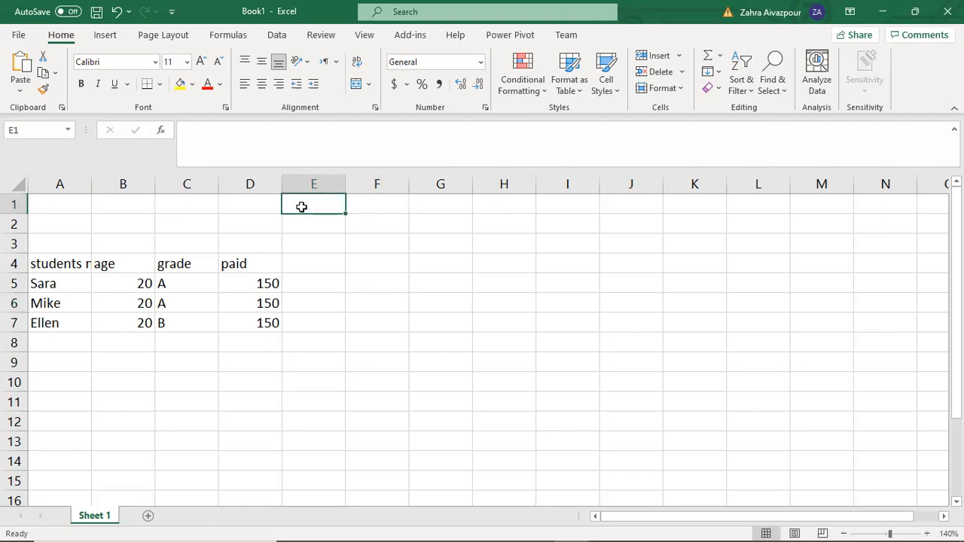
type("he")
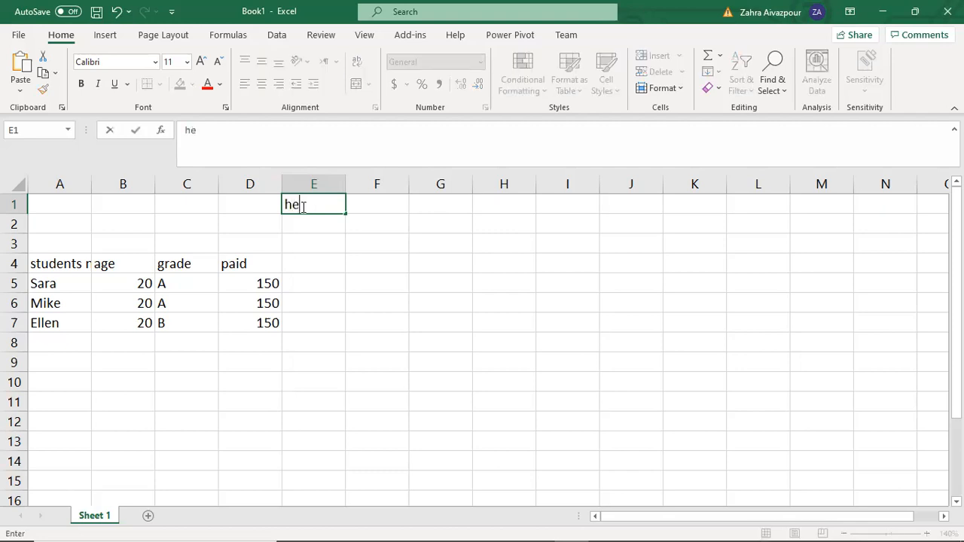
type("llo world")
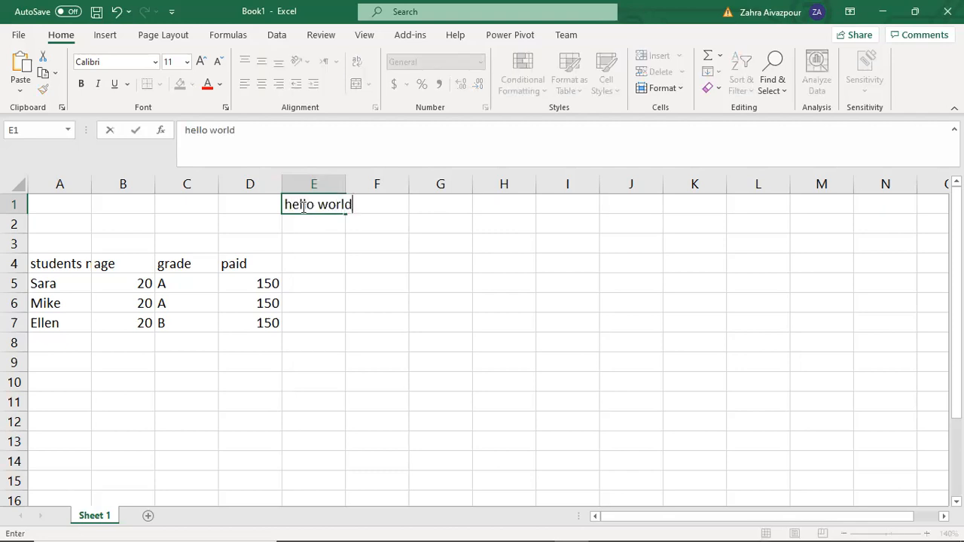
left_click(378, 279)
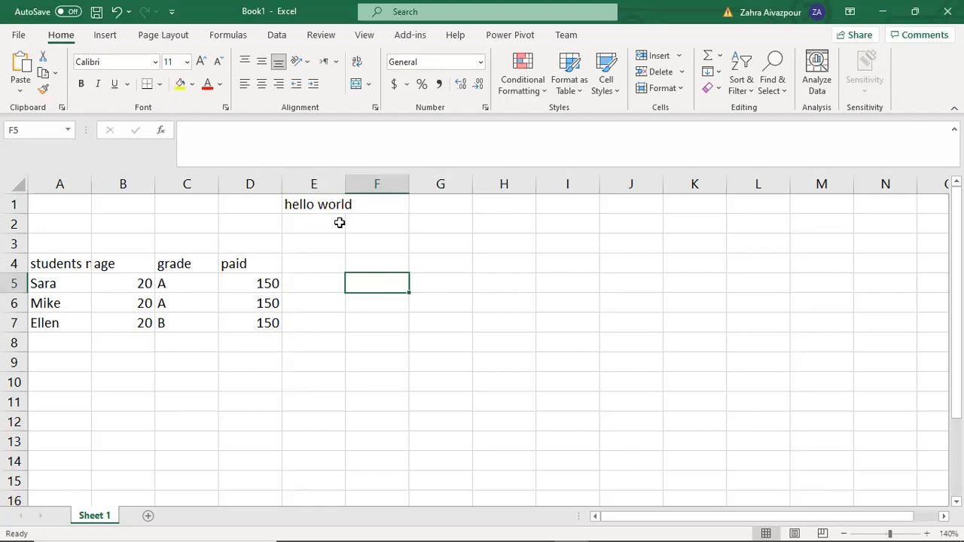
- Overwrite the whole content of cell E1 by retyping "hello world"
left_click(319, 203)
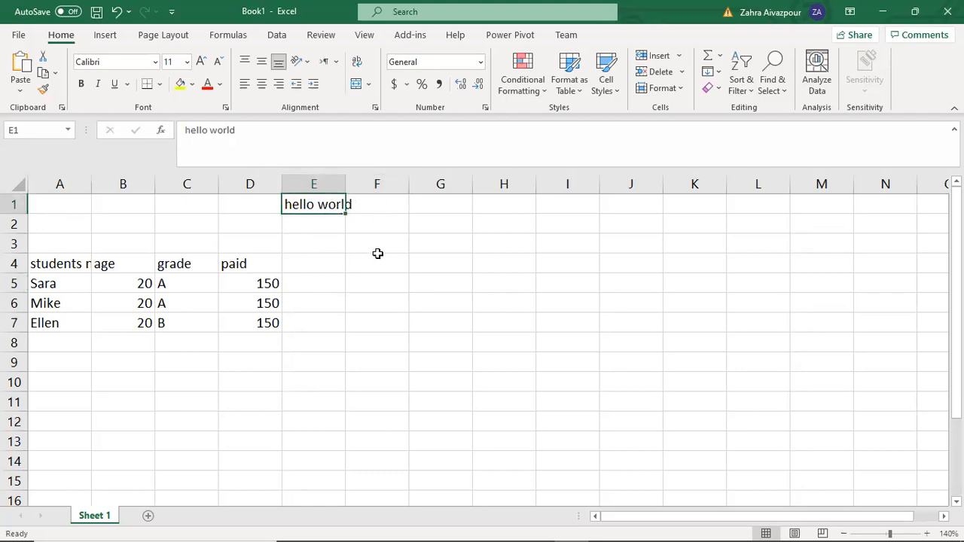
type("he")
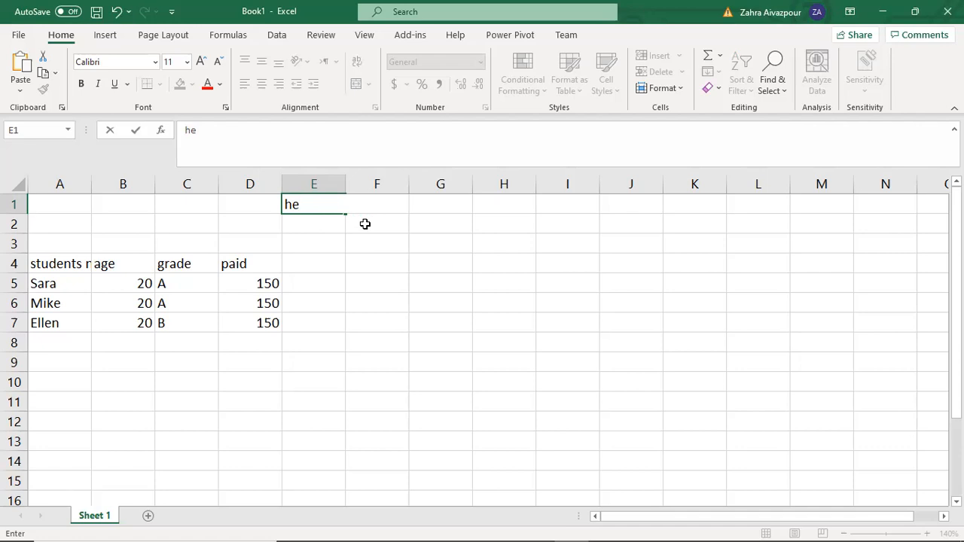
type("llo world")
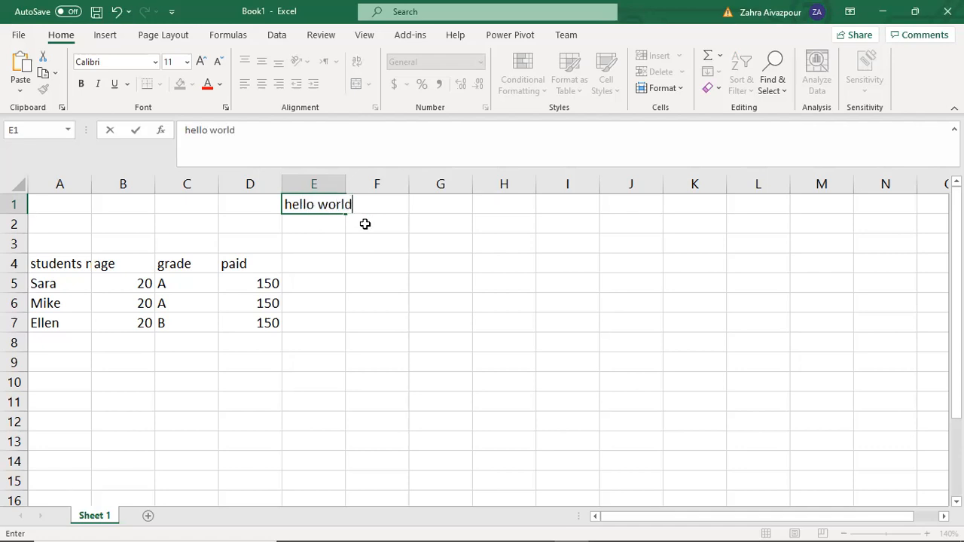
left_click(407, 258)
- Edit the text inside cell E1 to read "hello! world"
left_click(327, 208)
double_click(319, 202)
type("!")
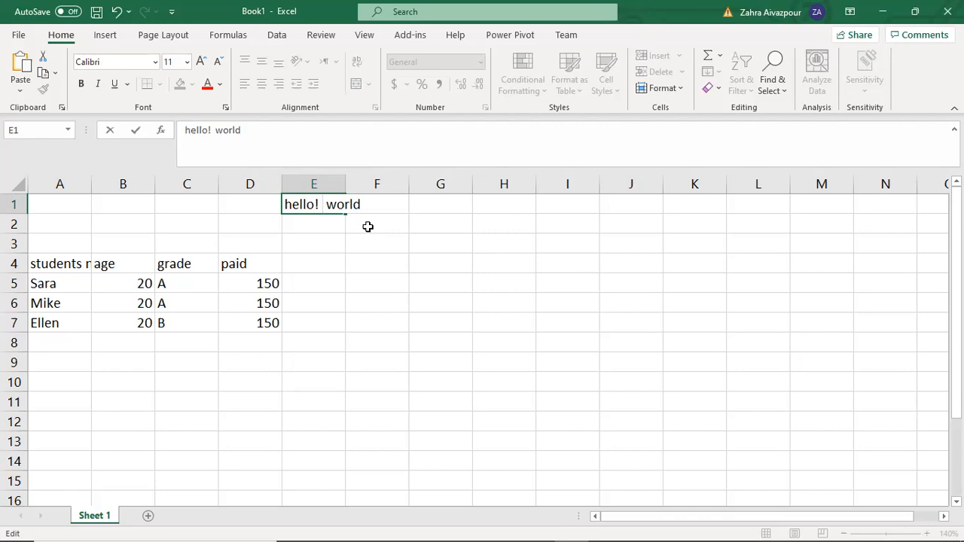
key("BackSpace")
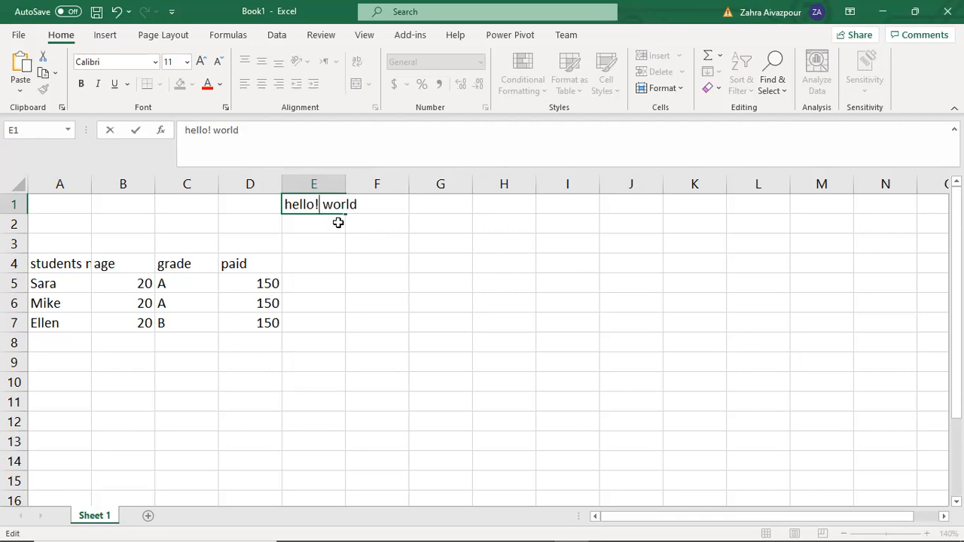
left_click(335, 223)
- Capitalize the second word in cell E1 so it reads "hello! World", and open empty cell G1 for editing
left_click(330, 204)
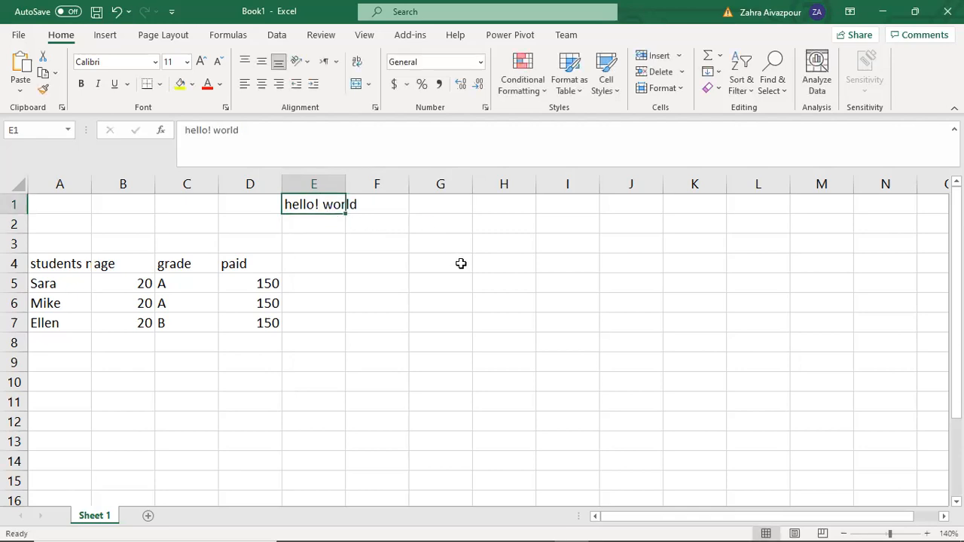
key("F2")
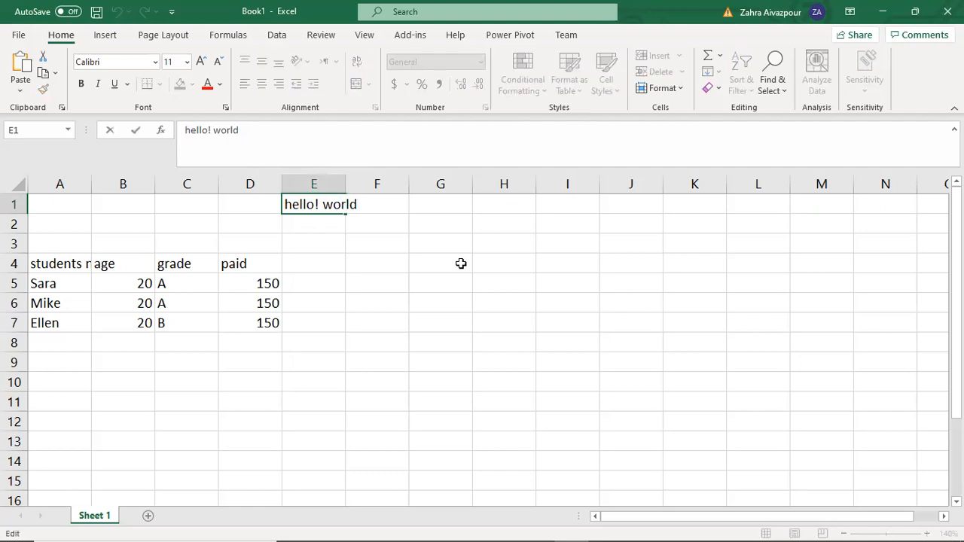
left_click(425, 208)
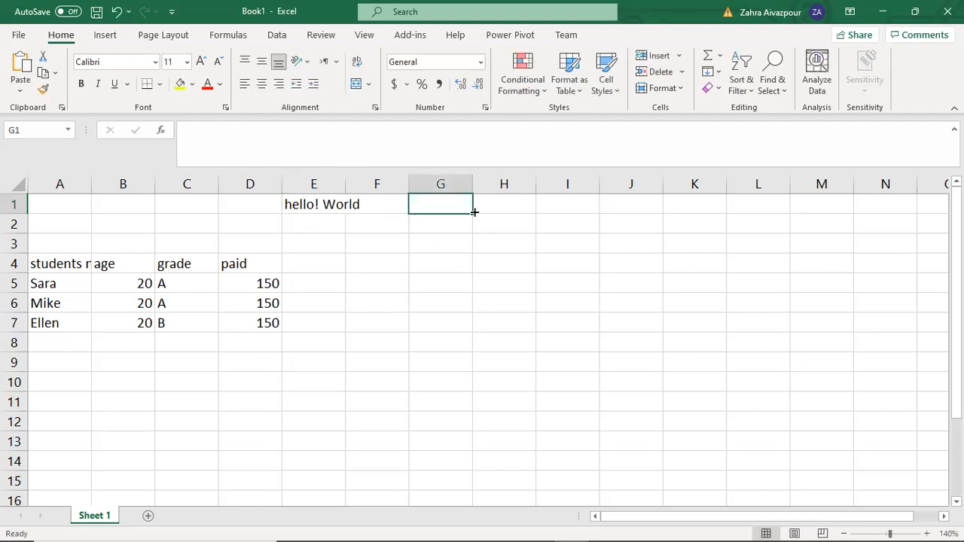
key("F2")
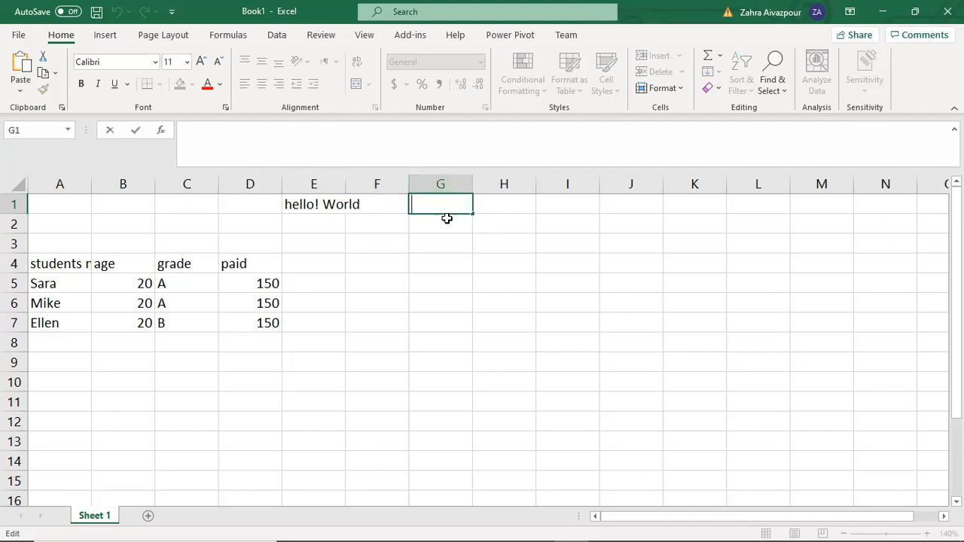
- Clear the contents of cell E1
left_click(335, 204)
key("Delete")
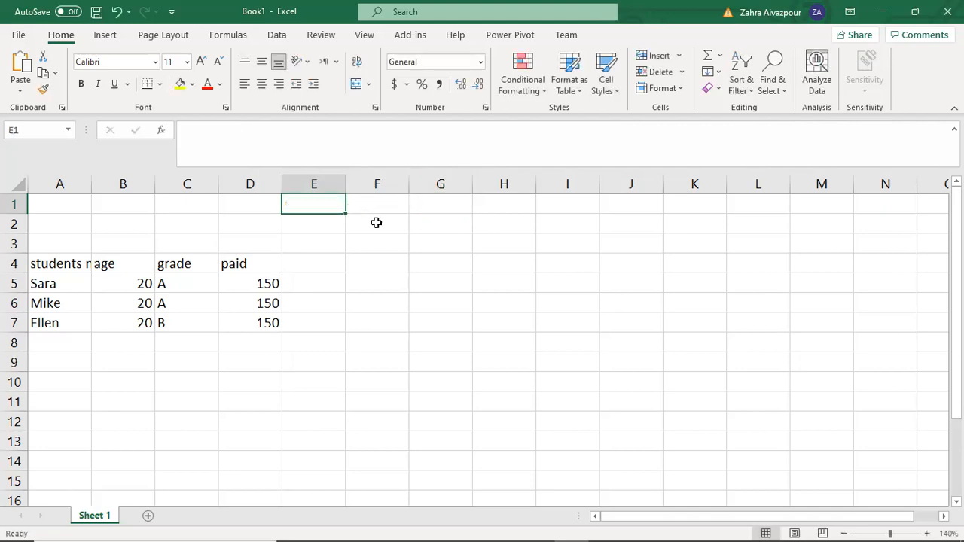
left_click(383, 242)
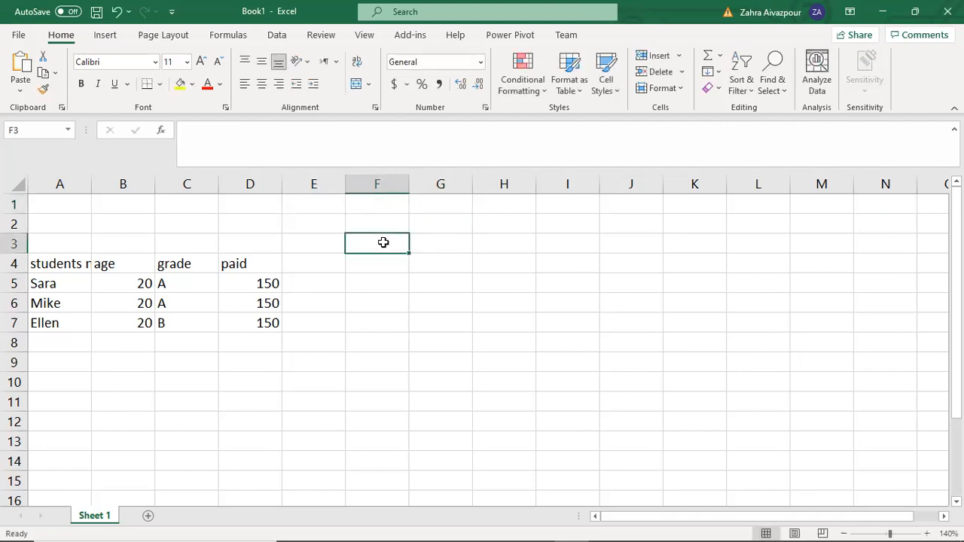
- Select the empty block F2:H5 and the whole student table A4:D7, including its last cell D7, to examine the ranges
left_click(373, 221)
left_click_drag(410, 228, 523, 284)
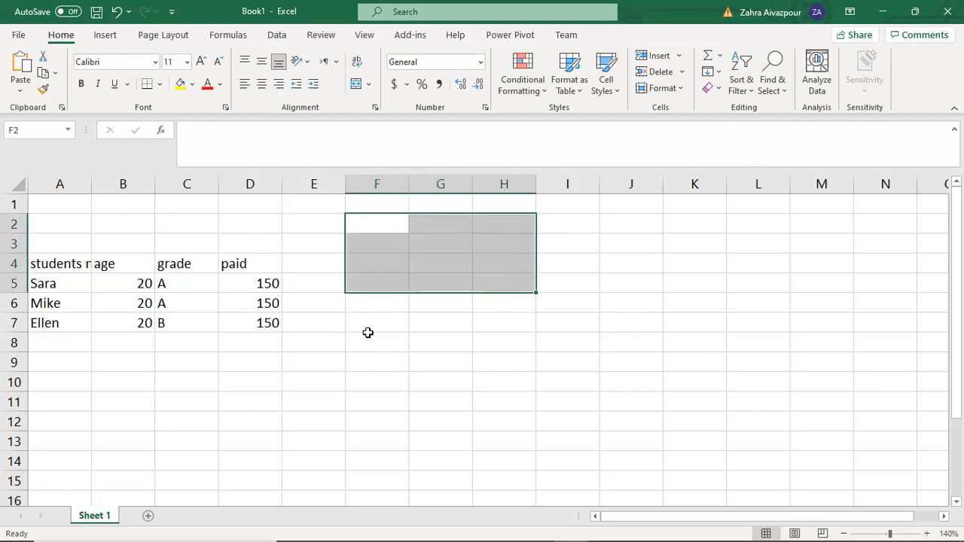
left_click(51, 262)
left_click_drag(51, 262, 261, 316)
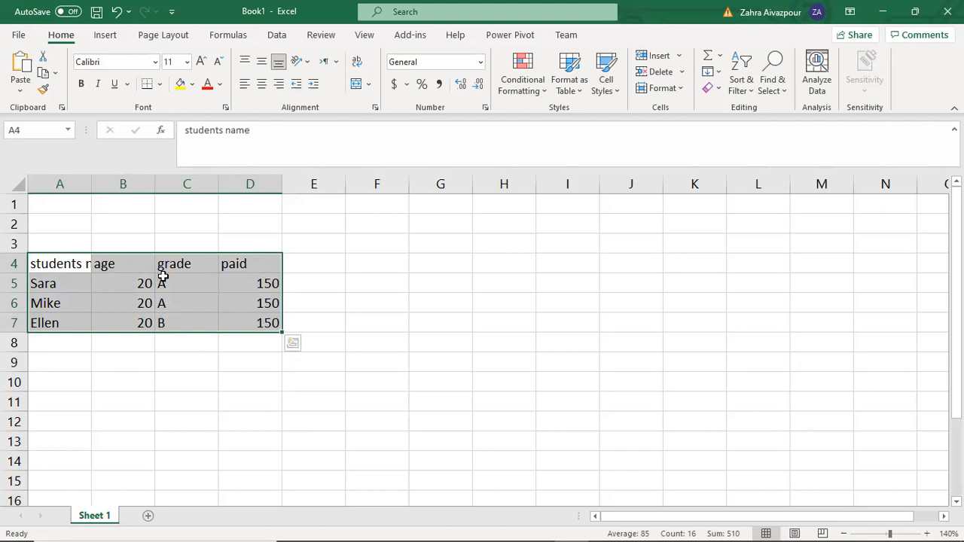
left_click(266, 320)
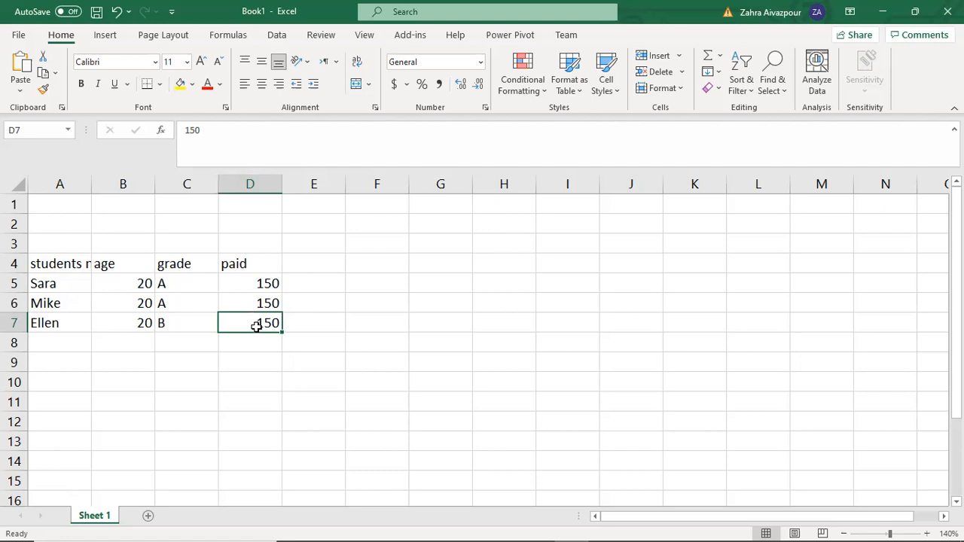
left_click_drag(53, 266, 248, 323)
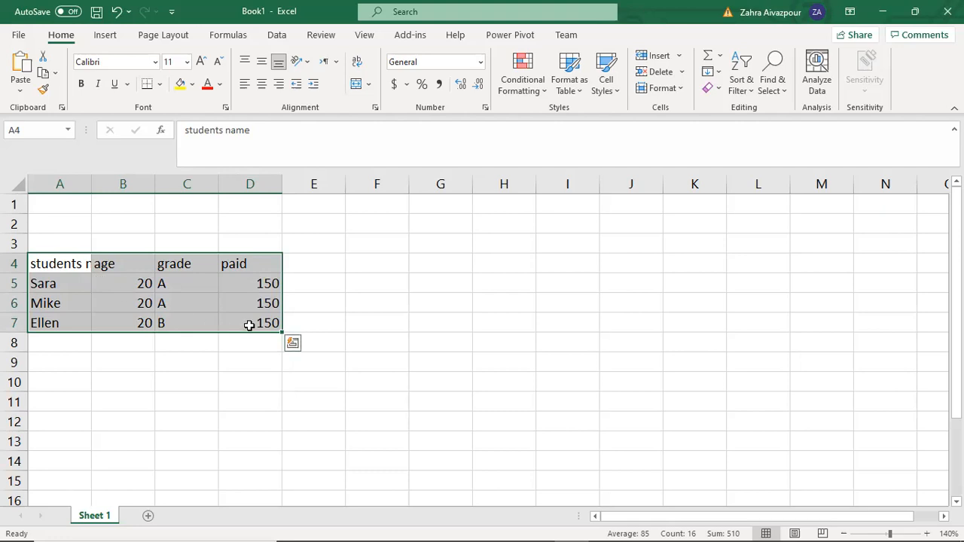
- Enter the student table's range reference "A4:D7" as text in cell E2
left_click(317, 224)
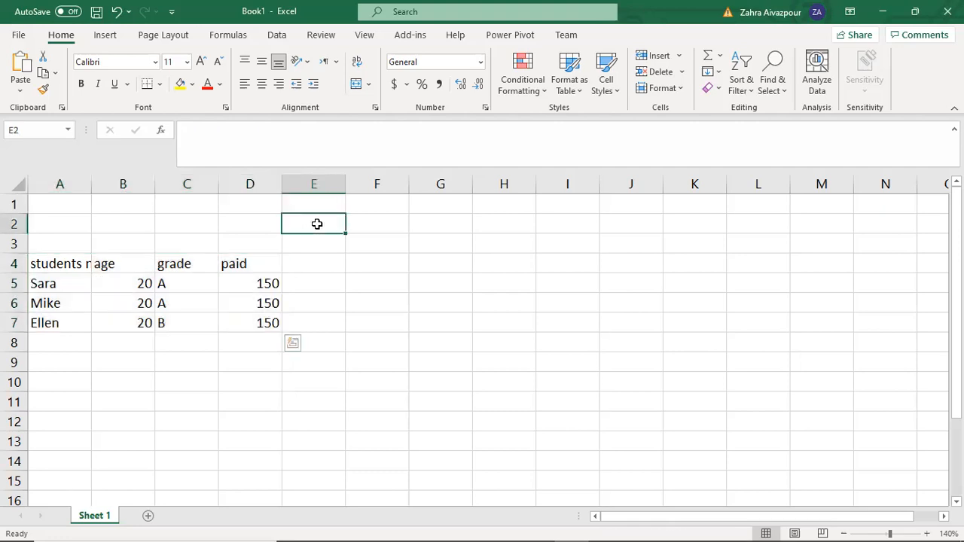
type("A4:D7")
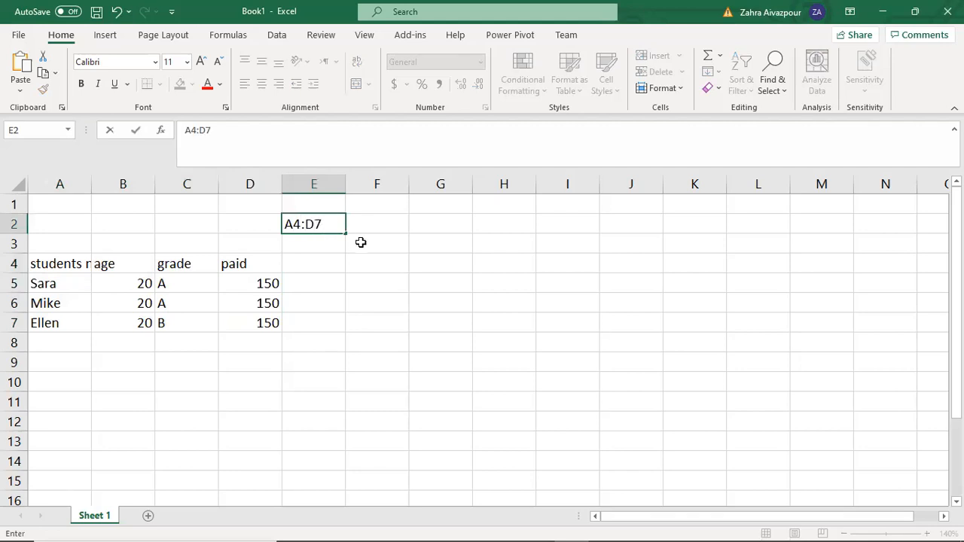
left_click(317, 225)
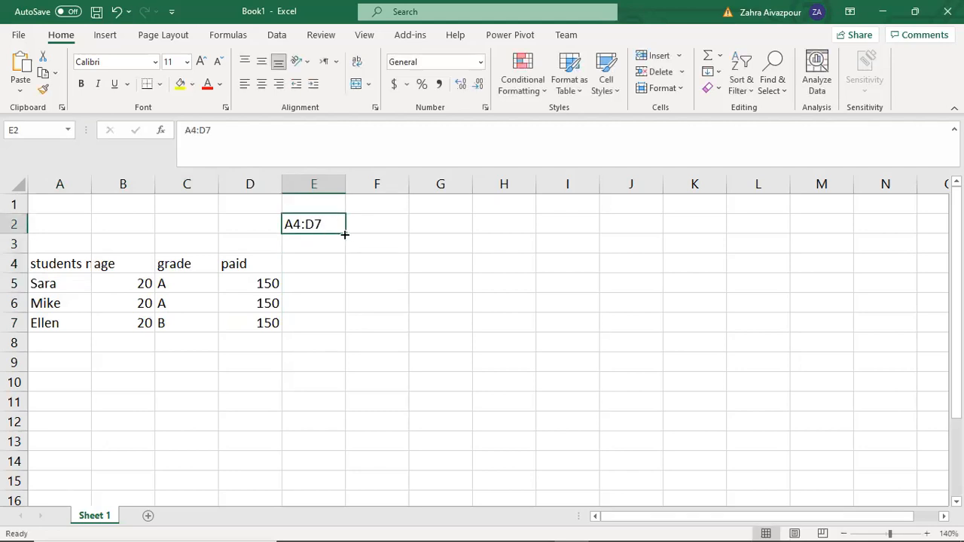
- Clear the range reference text from cell E2
key("Delete")
left_click(365, 261)
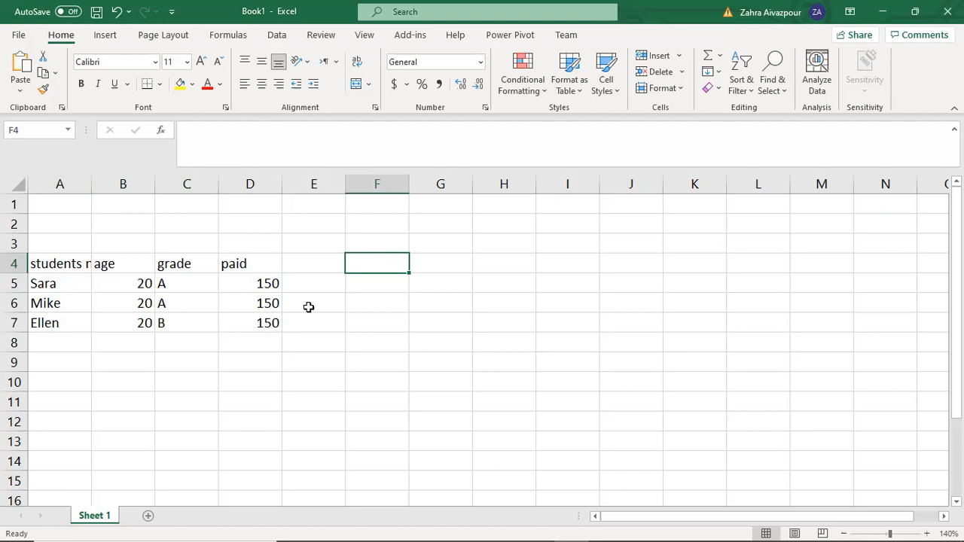
- Rename the worksheet as "Students records"
right_click(101, 518)
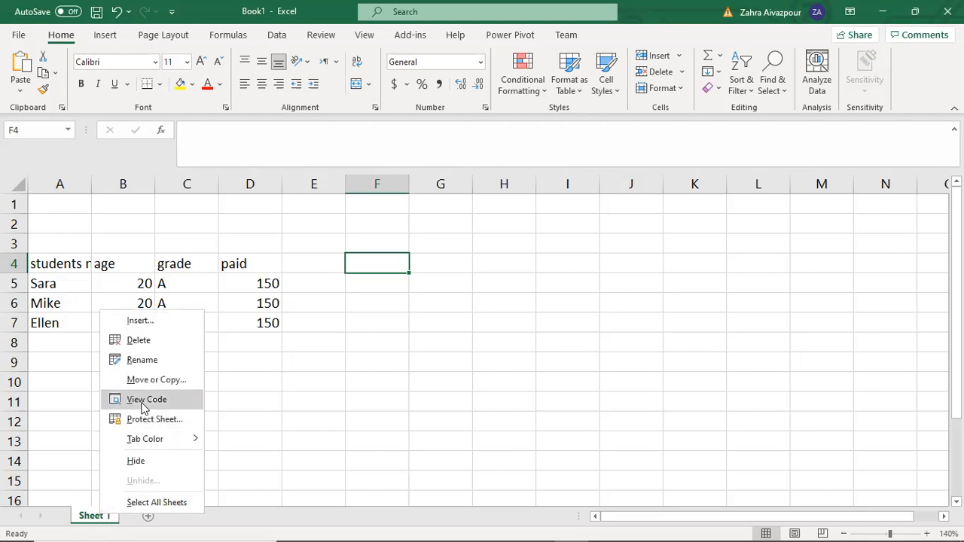
left_click(143, 361)
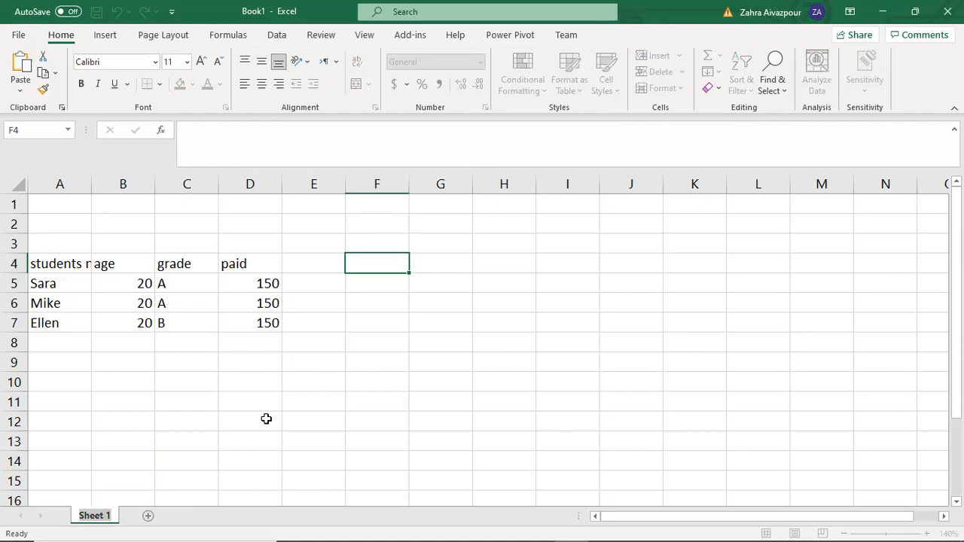
type("Students records")
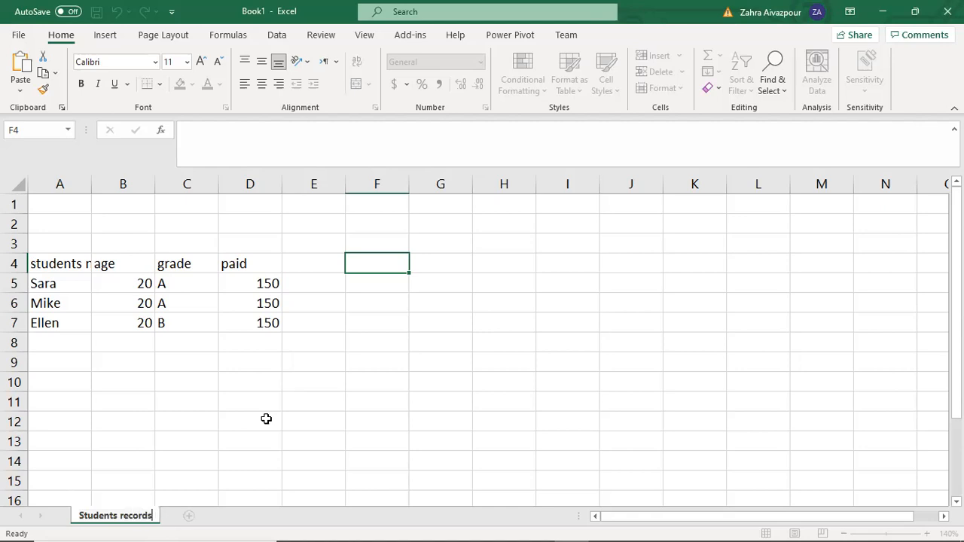
left_click(255, 416)
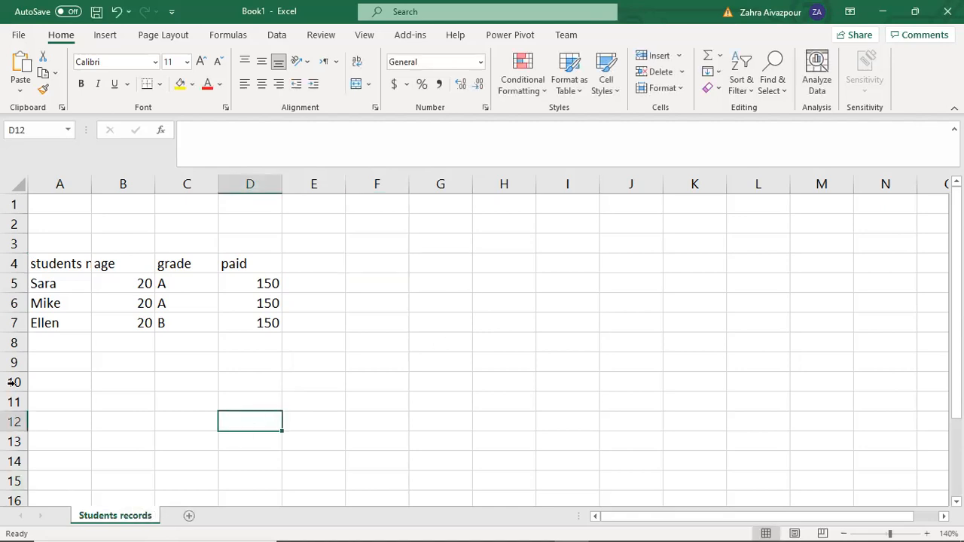
- Examine the student table's header cells A4 to D4 one by one and the whole range A4:D7
left_click(47, 262)
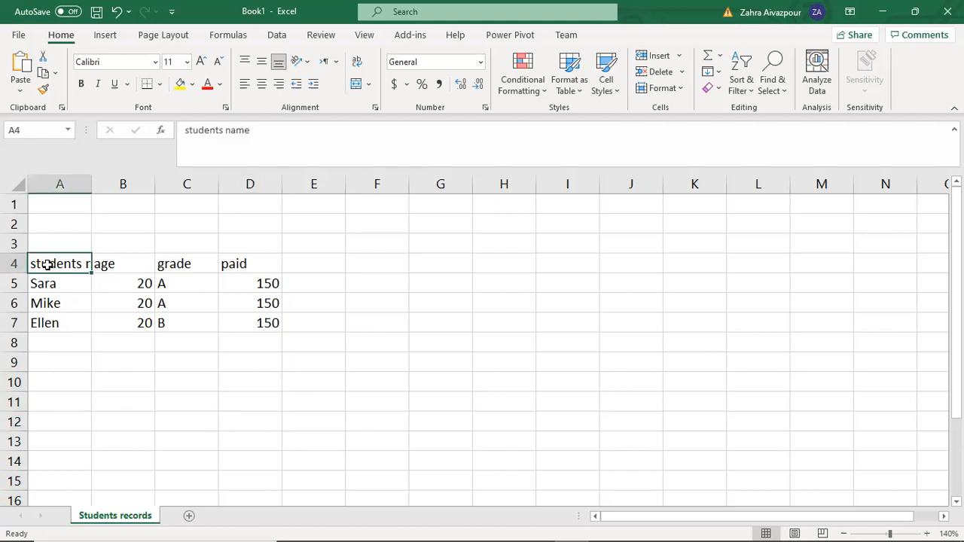
left_click(118, 261)
left_click(182, 261)
left_click(237, 264)
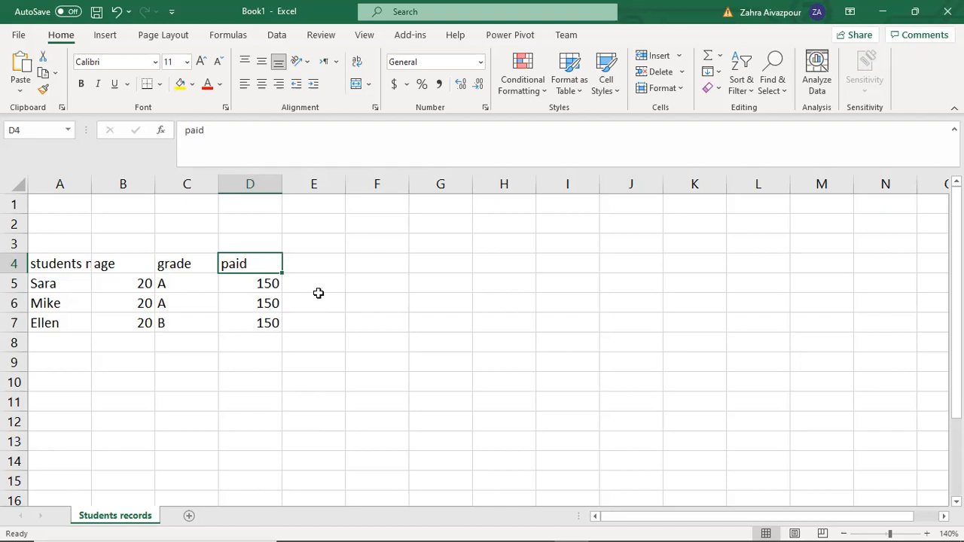
left_click_drag(56, 264, 254, 322)
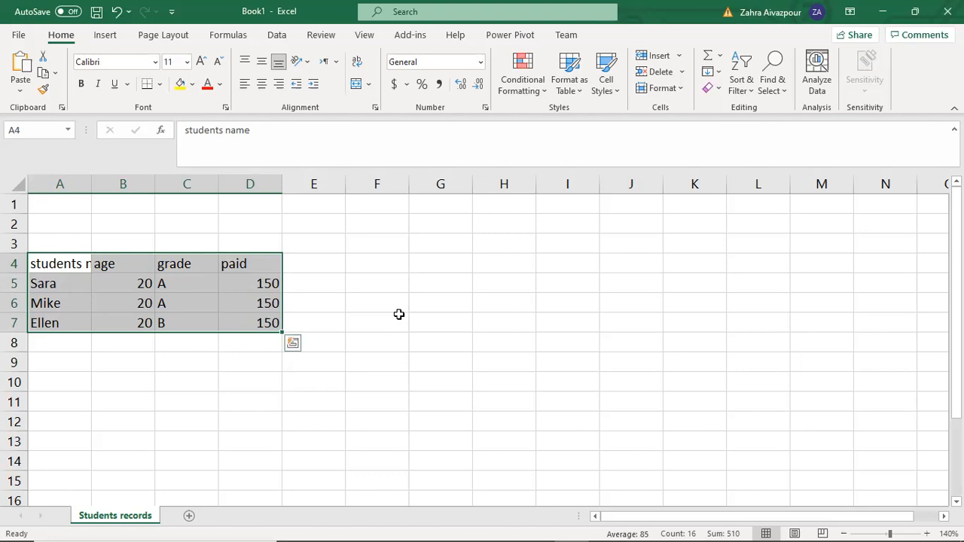
left_click(124, 337)
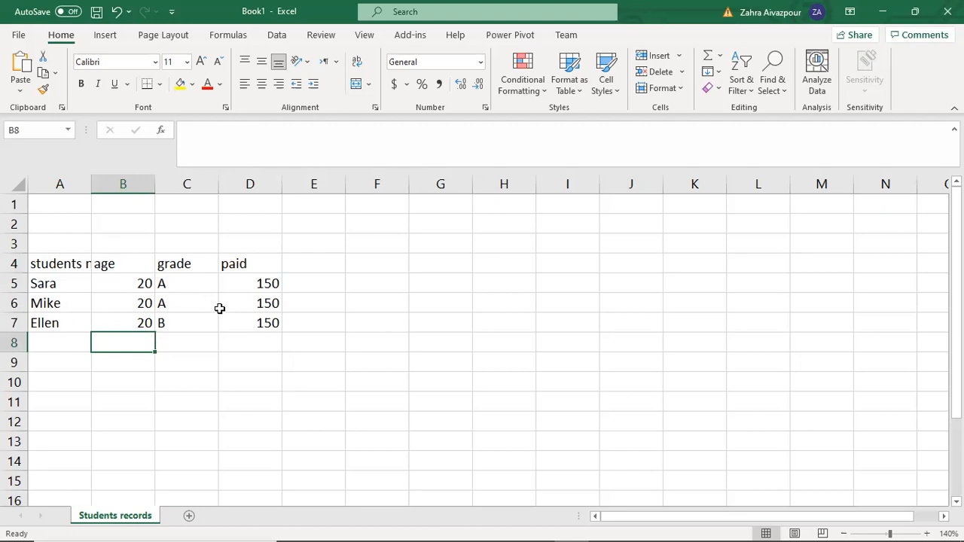
- Review each column header in row 4 and the data records in A5:D7, checking the full text of the cut-off header in A4
left_click(62, 265)
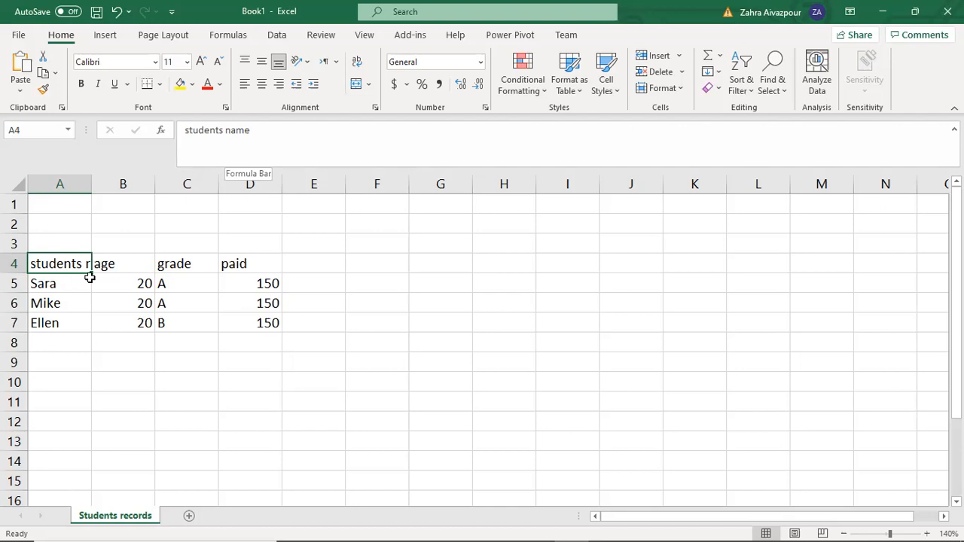
left_click(114, 264)
left_click(186, 266)
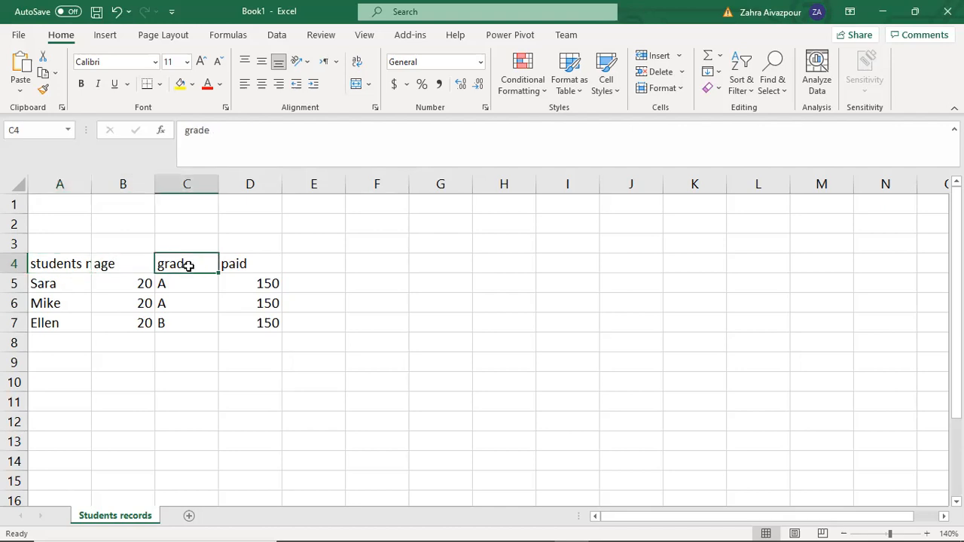
left_click(256, 268)
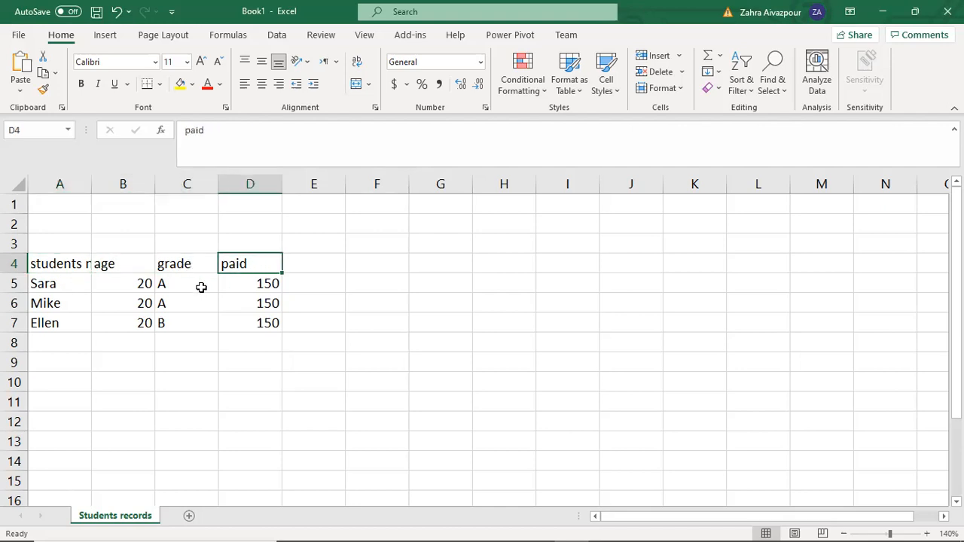
left_click_drag(62, 283, 256, 322)
left_click(112, 265)
left_click(64, 264)
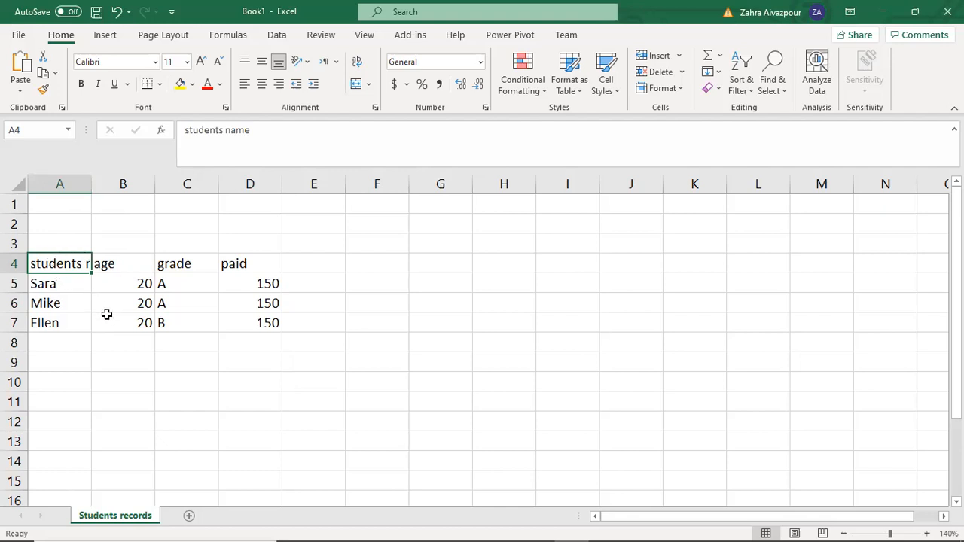
left_click(78, 340)
left_click(72, 263)
left_click(109, 234)
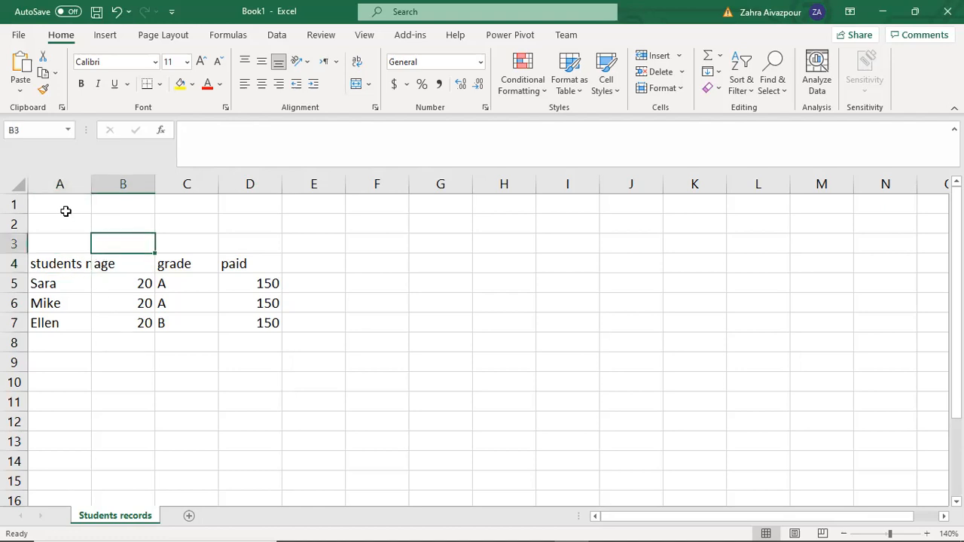
- Widen column A to about 13.43 so the "students name" header fits inside its cell
left_click(73, 203)
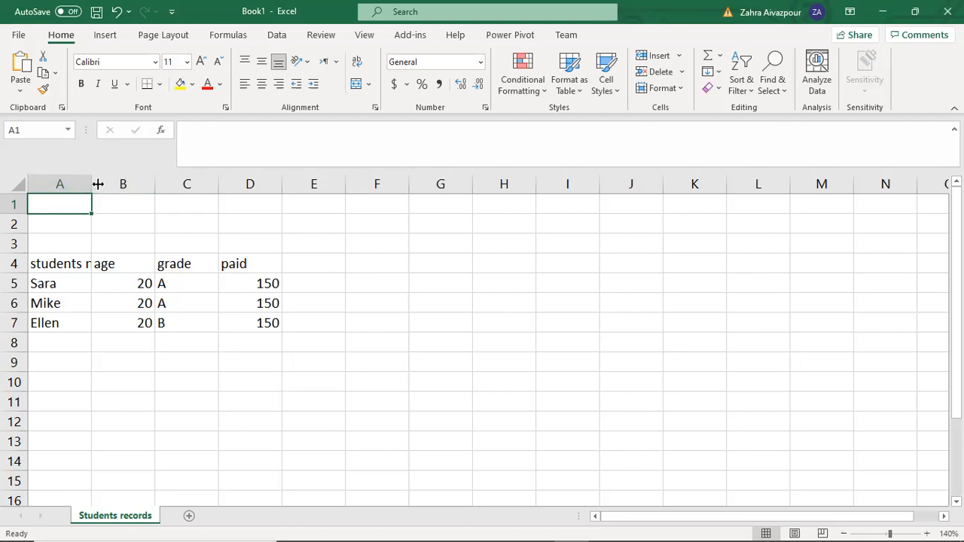
left_click_drag(92, 184, 107, 184)
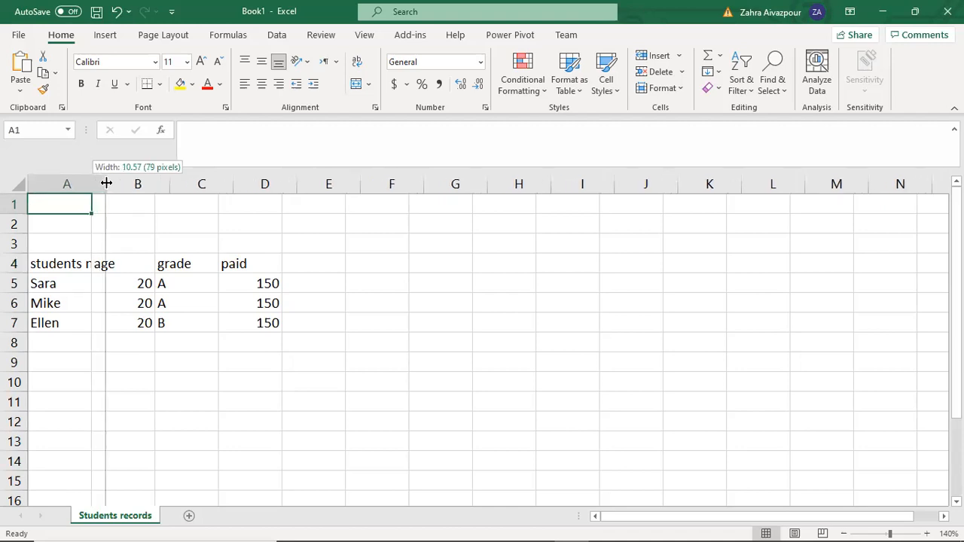
left_click_drag(106, 183, 126, 185)
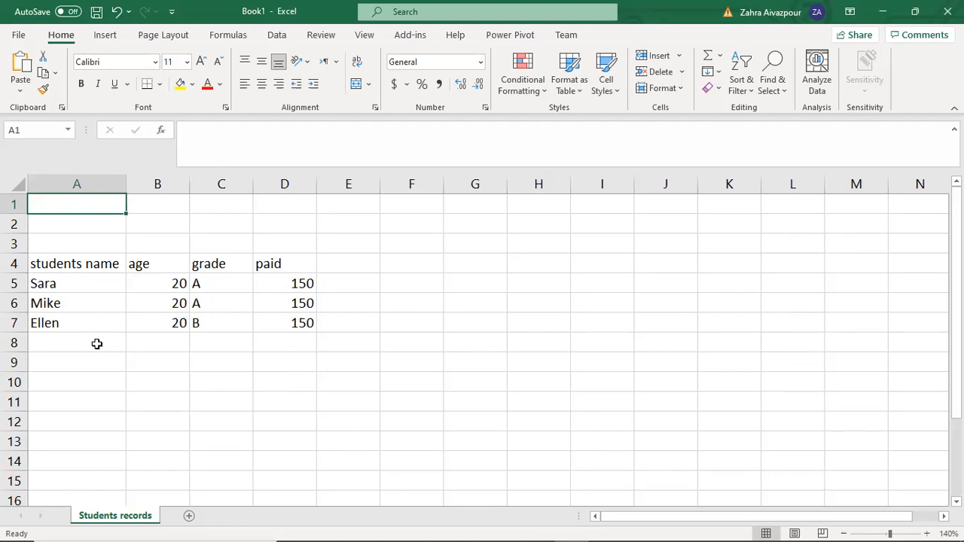
- Adjust the width of the age column B, narrowing it to fit its header closely and widening it again slightly
left_click(168, 185)
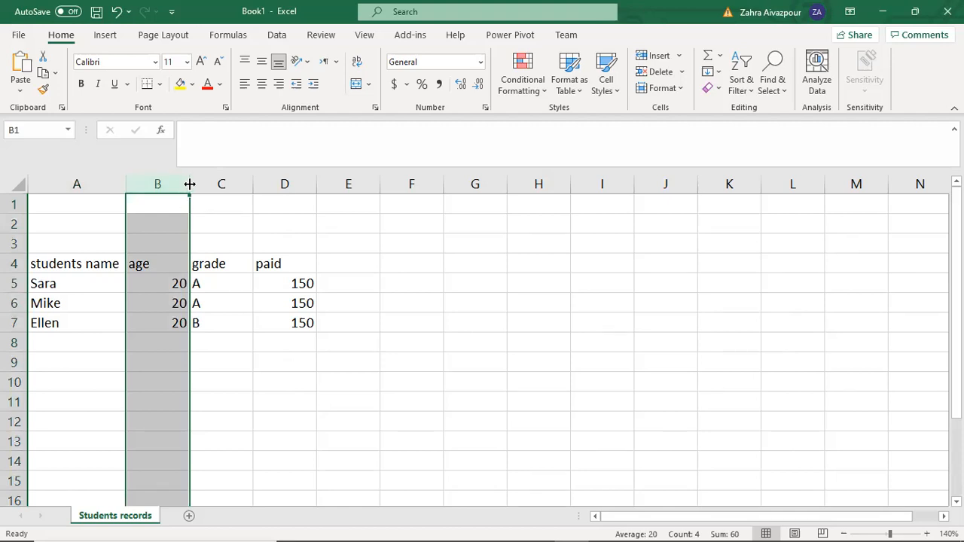
left_click_drag(190, 184, 155, 186)
left_click(170, 340)
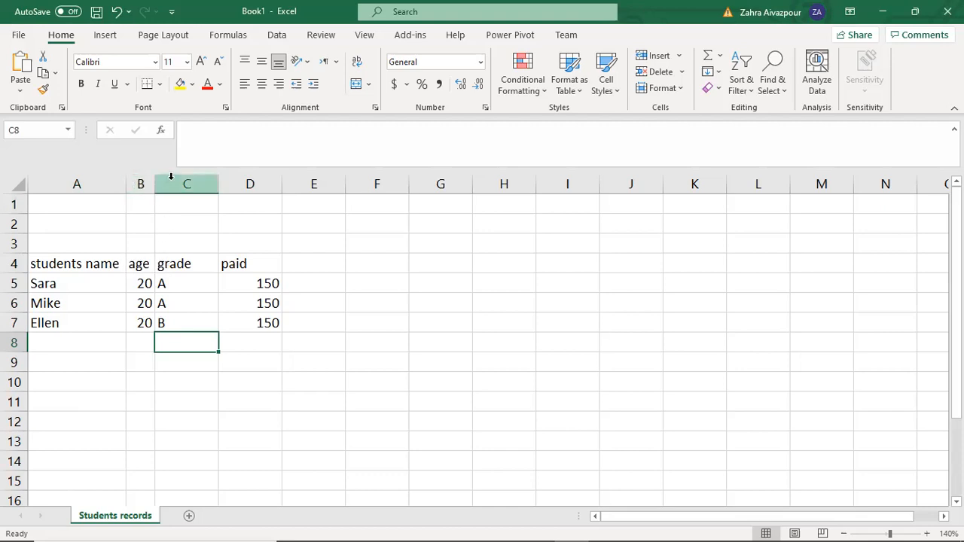
left_click_drag(154, 184, 177, 186)
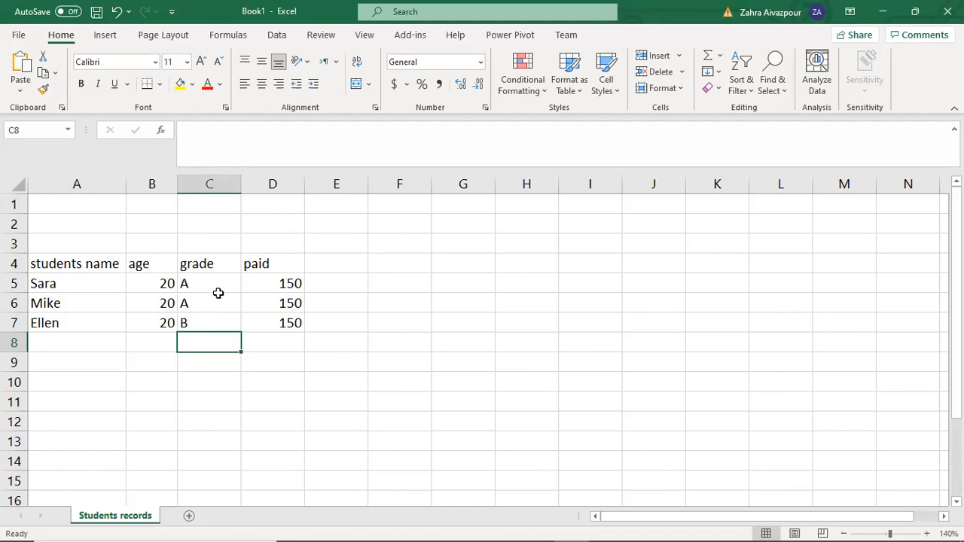
- Make the whole of column A slightly wider by entering a new value with the Column Width command
left_click(80, 183)
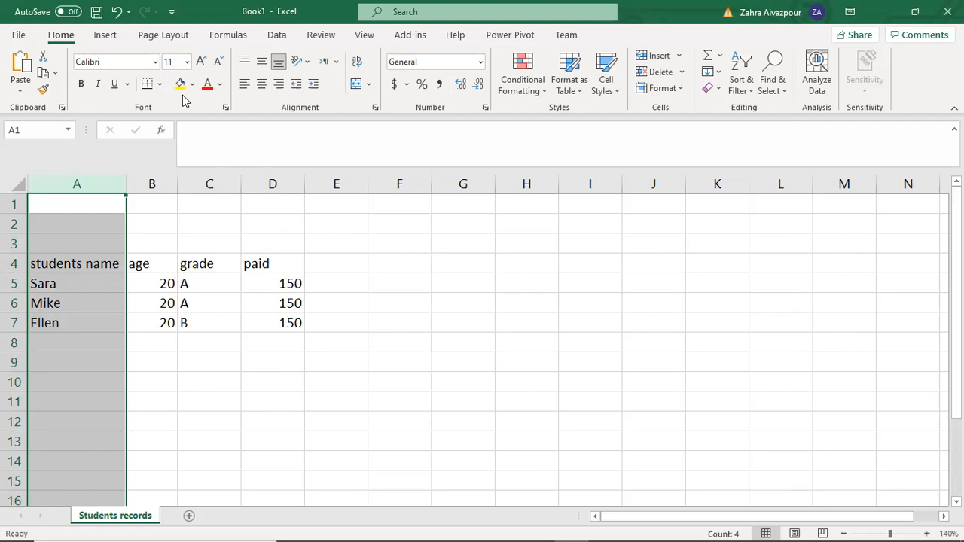
right_click(88, 183)
left_click(88, 184)
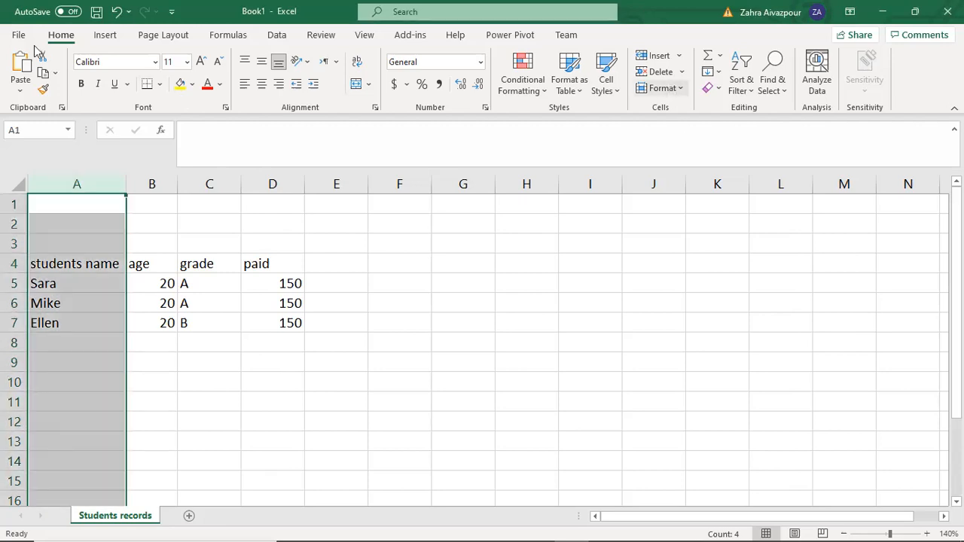
left_click(678, 89)
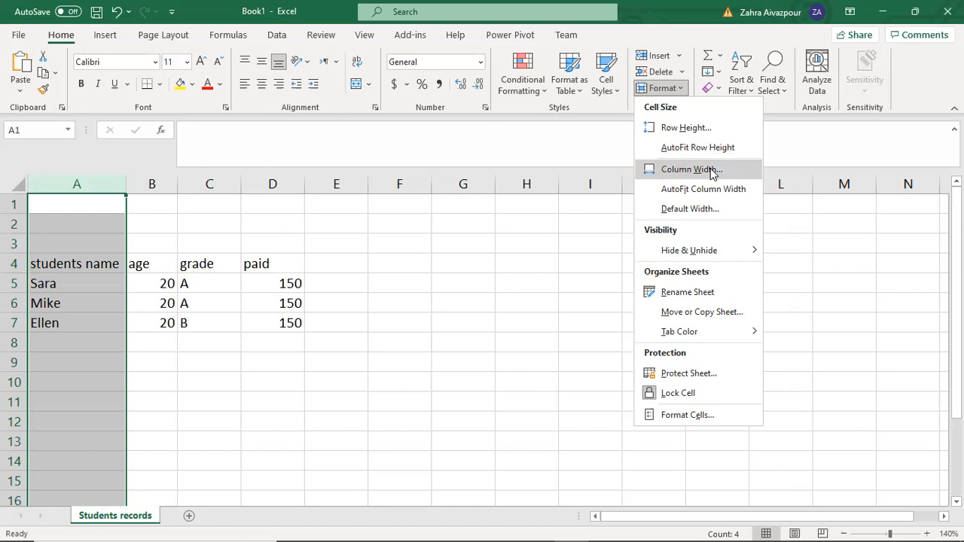
left_click(667, 175)
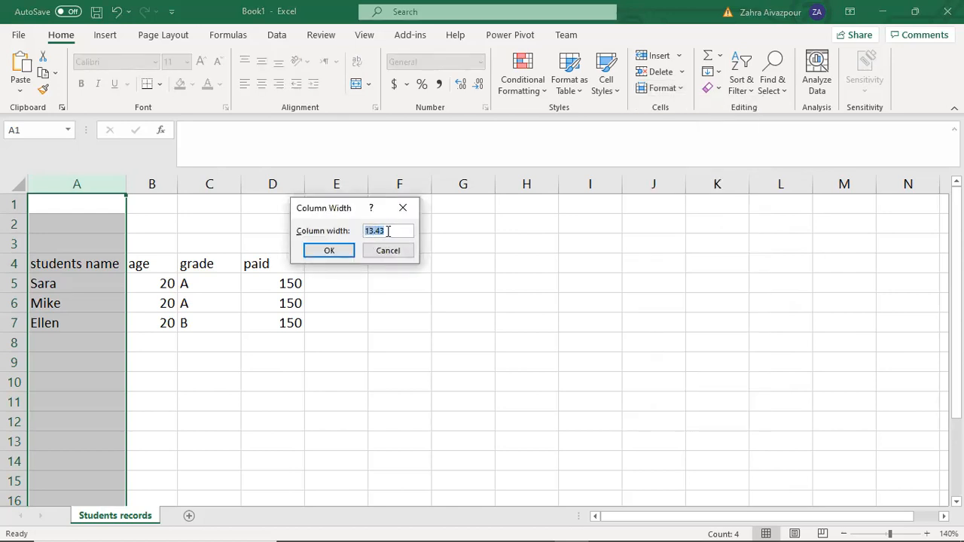
left_click(384, 232)
key("BackSpace")
left_click(330, 251)
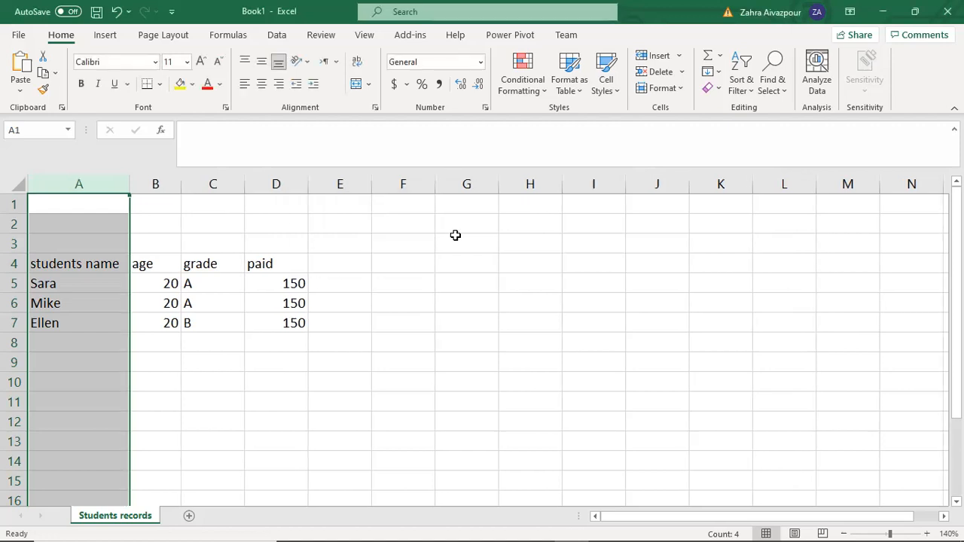
left_click(230, 351)
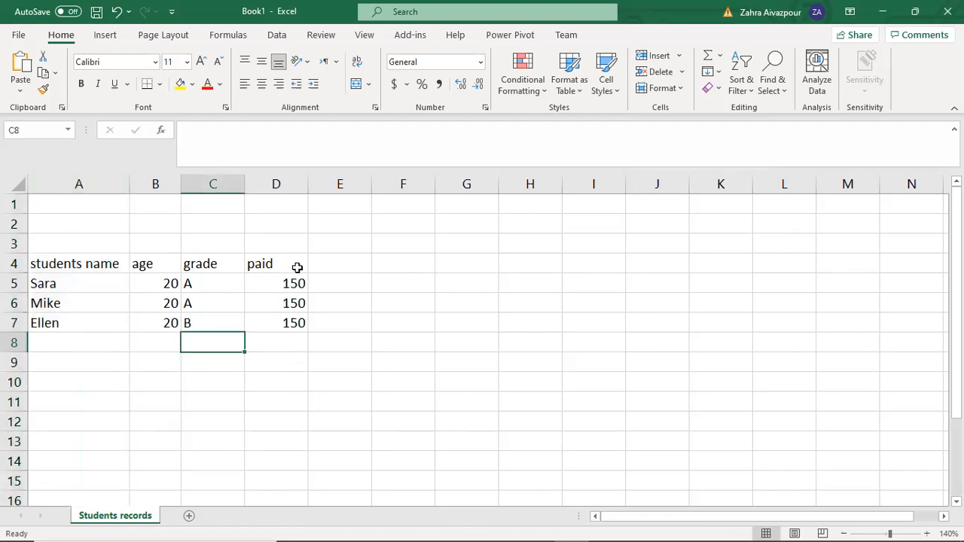
- View the fill and font colour palettes for the header cells A4:D4, and make the headers bold
left_click_drag(289, 263, 77, 259)
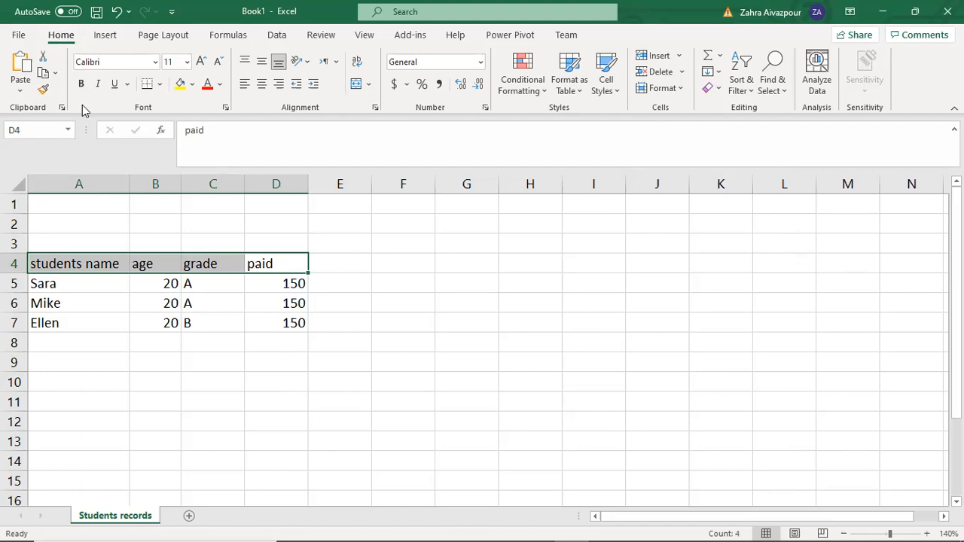
left_click(192, 83)
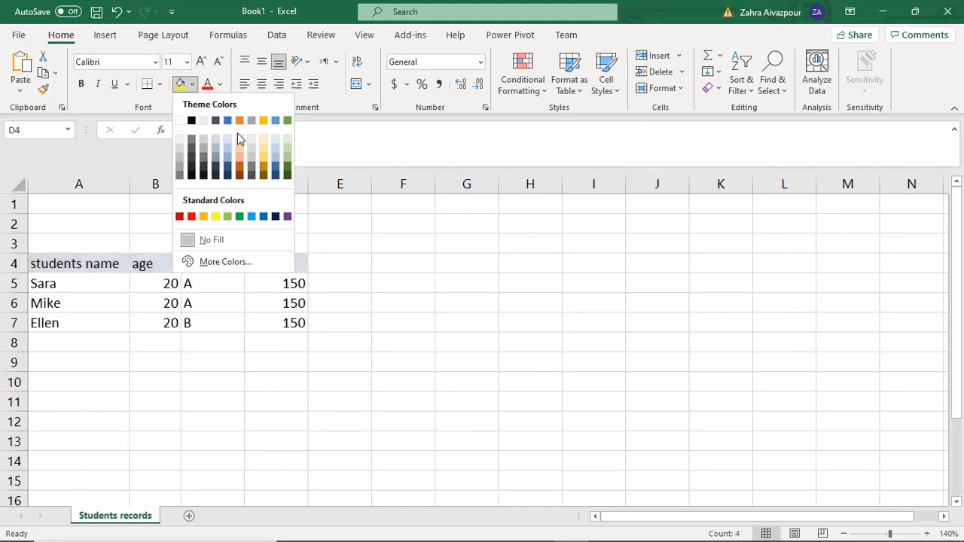
left_click(191, 84)
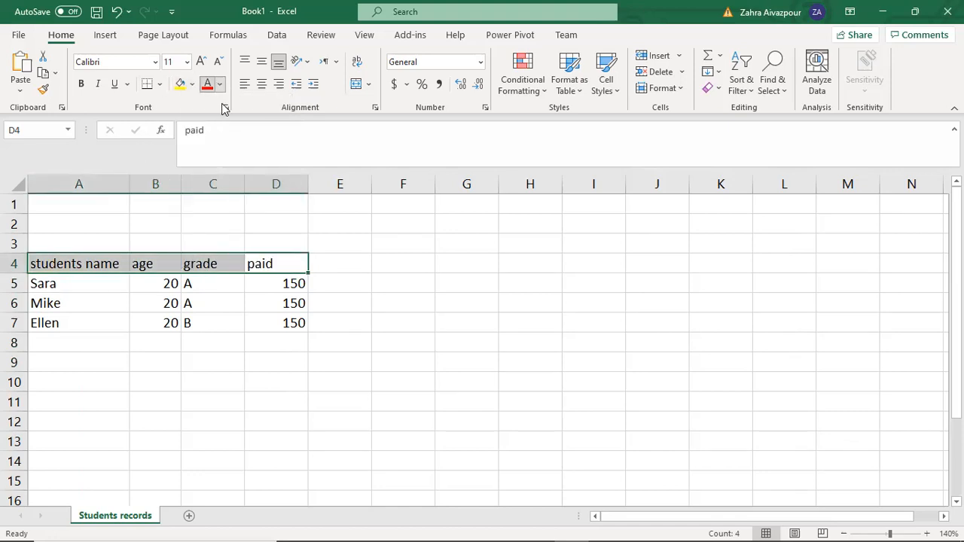
left_click(220, 85)
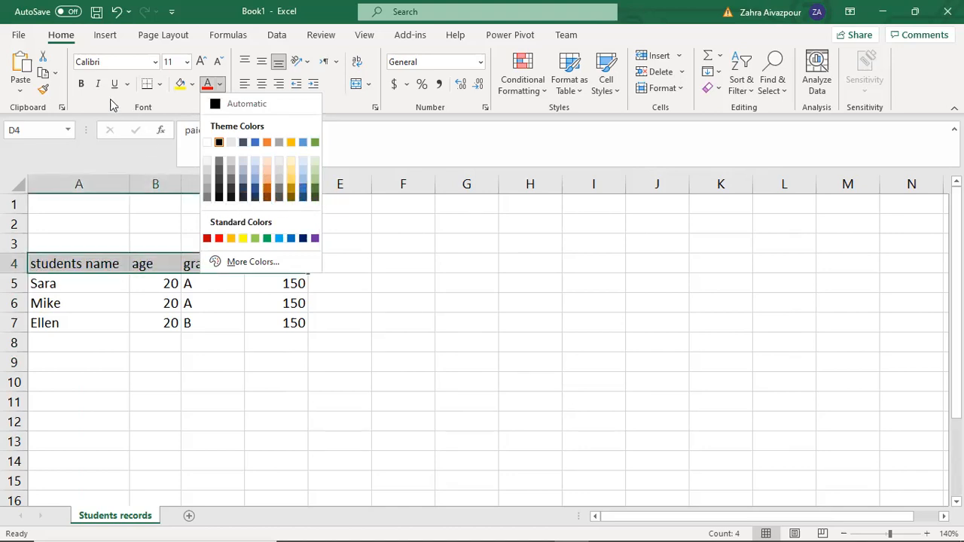
left_click(105, 234)
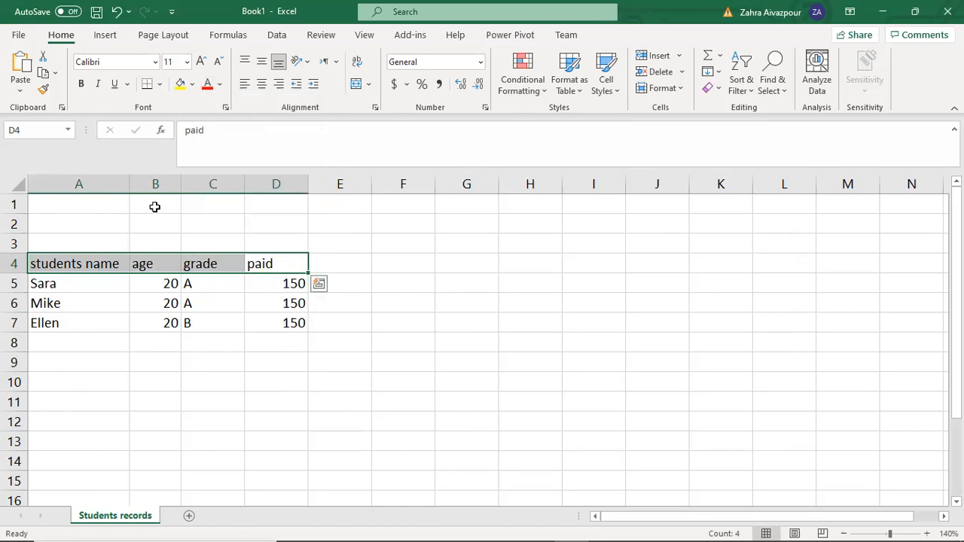
left_click(82, 86)
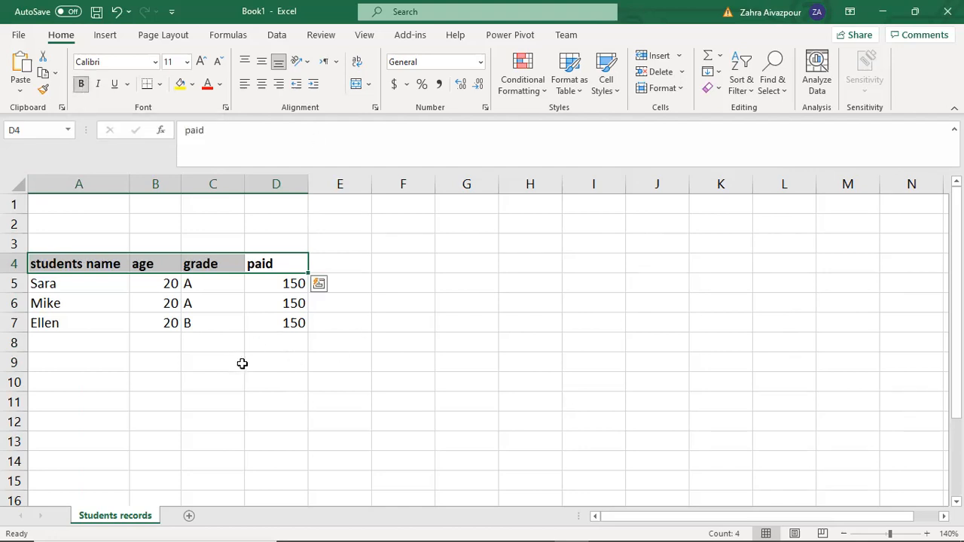